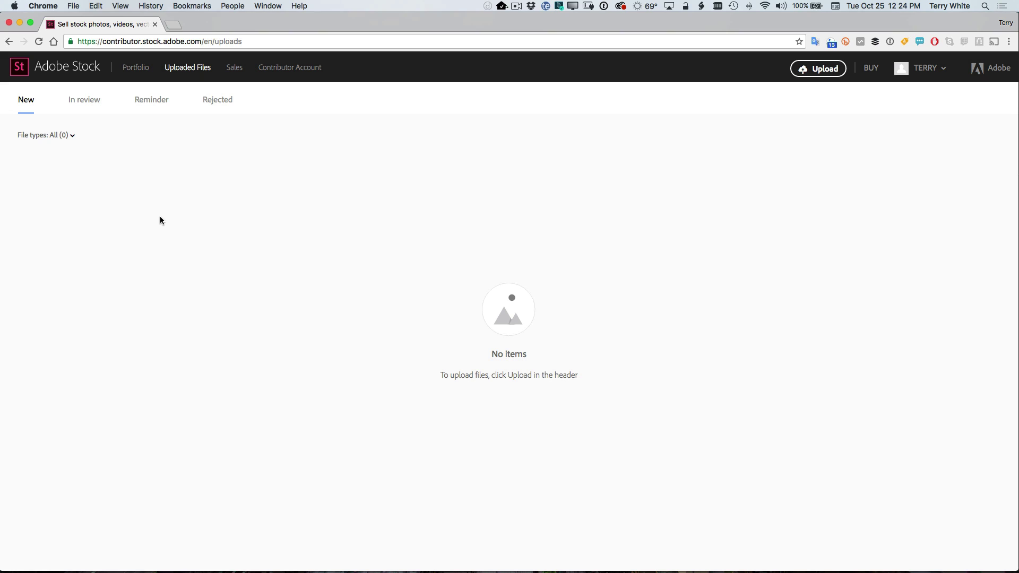
- Open the Upload page in Adobe Stock Contributor, then begin switching to another application
{"action": "left_click", "coordinate": [817, 73]}
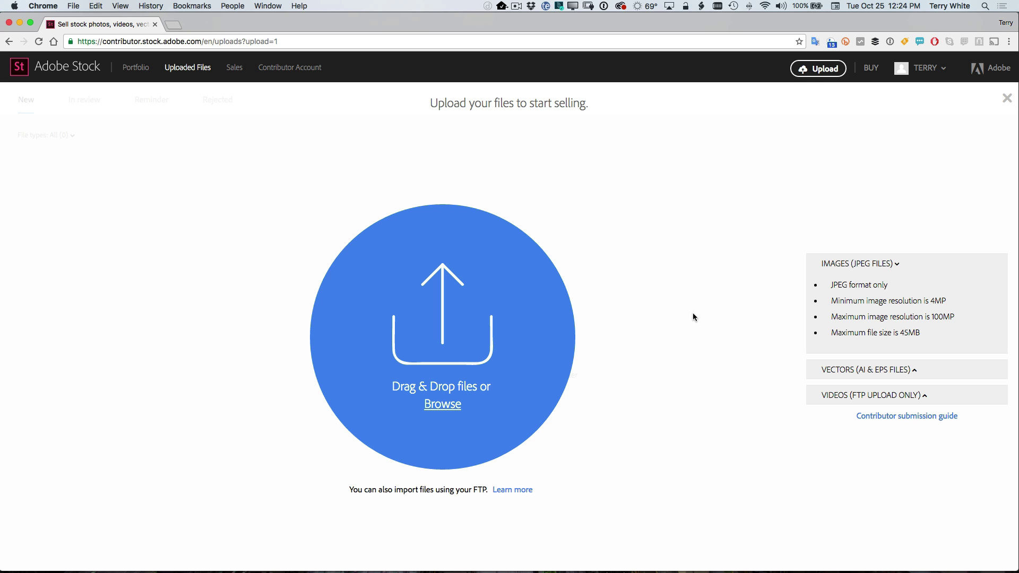
{"action": "key", "text": "super+Tab"}
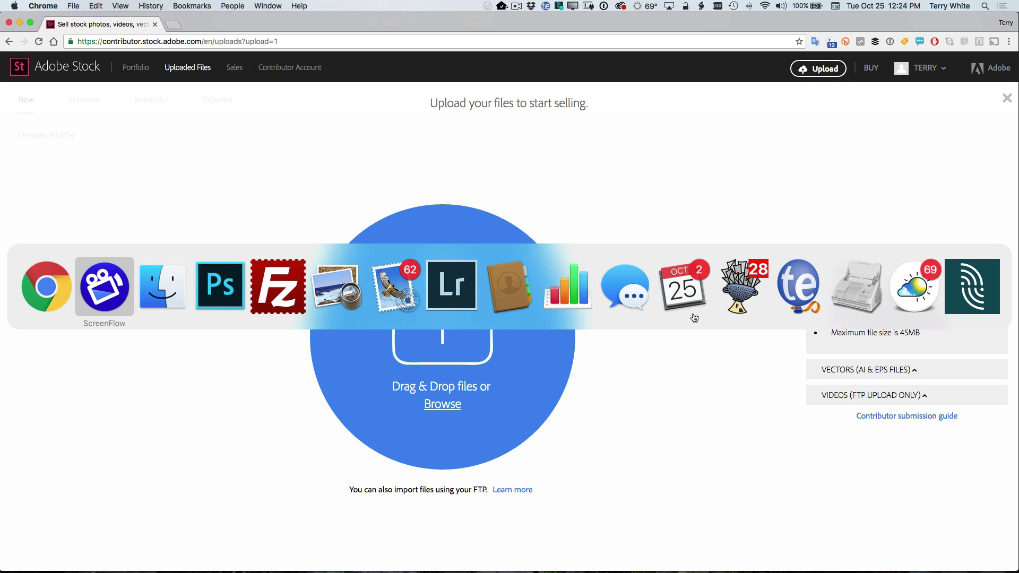
- Save a HappyThanksgiving.jpg copy at quality 12 (Maximum) into the For Adobe Stock folder
{"action": "key", "text": "super+Tab"}
{"action": "key", "text": "super+Tab"}
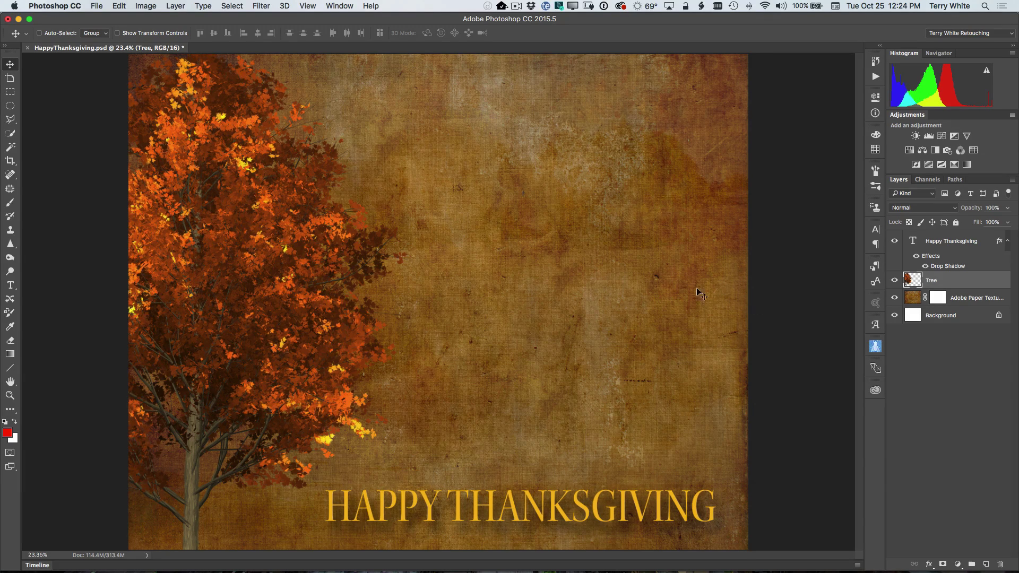
{"action": "left_click", "coordinate": [96, 6]}
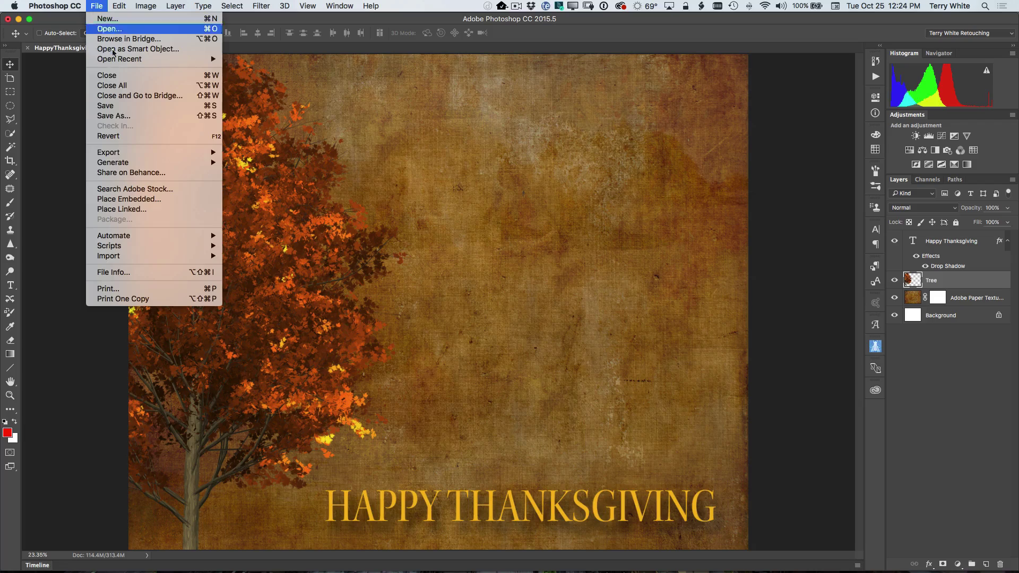
{"action": "left_click", "coordinate": [144, 117]}
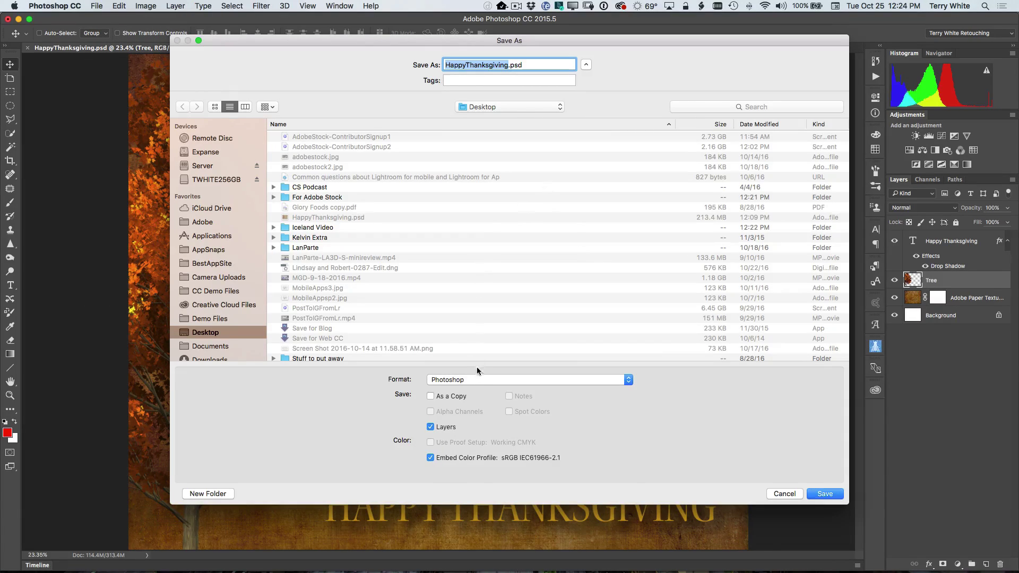
{"action": "left_click", "coordinate": [481, 380]}
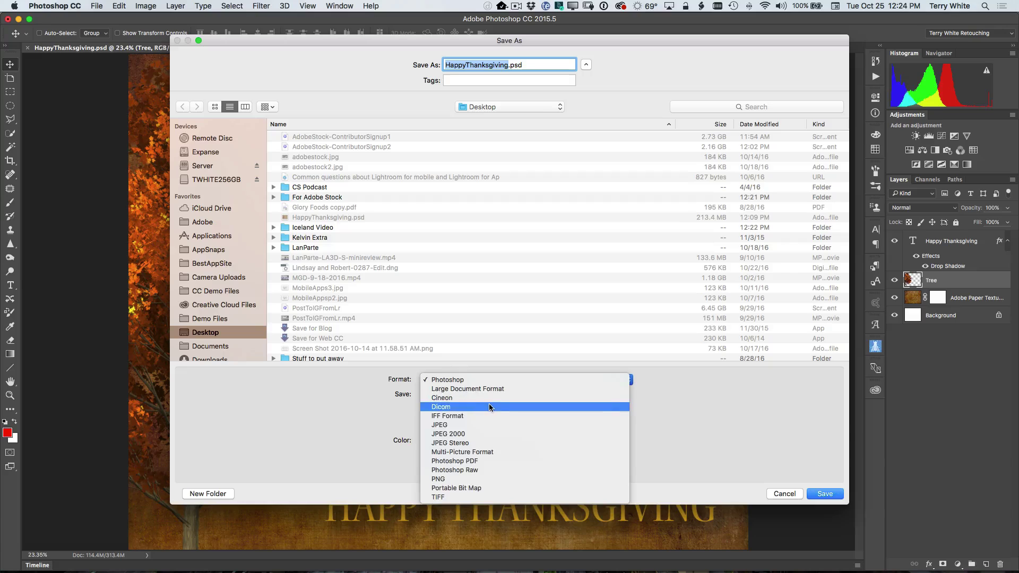
{"action": "left_click", "coordinate": [491, 429]}
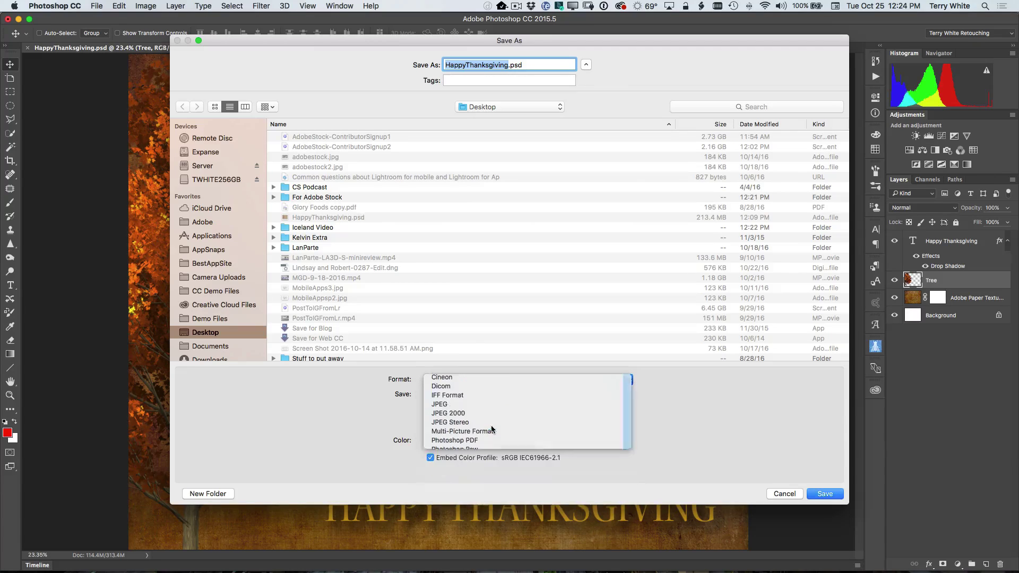
{"action": "double_click", "coordinate": [317, 197]}
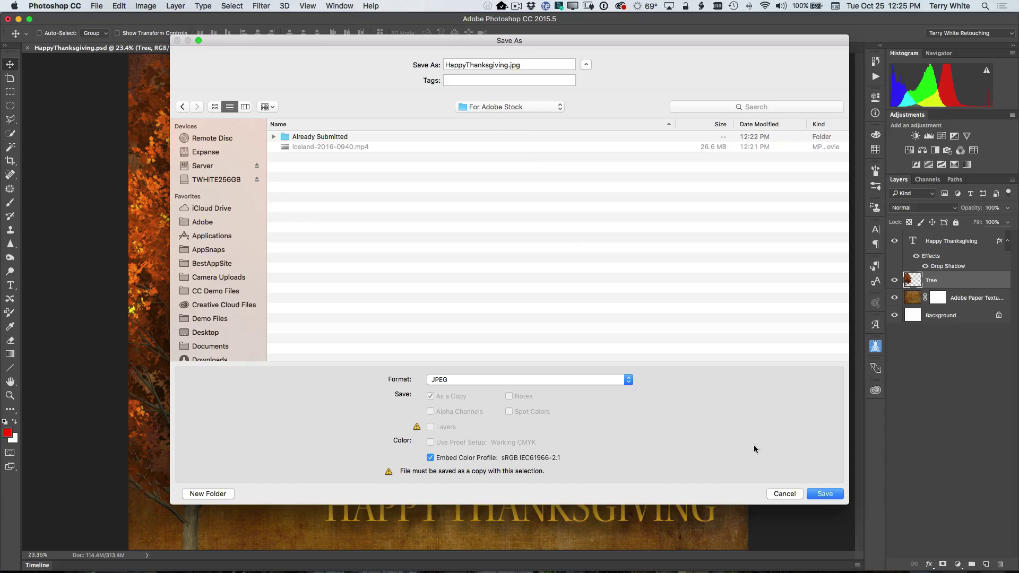
{"action": "left_click", "coordinate": [811, 494]}
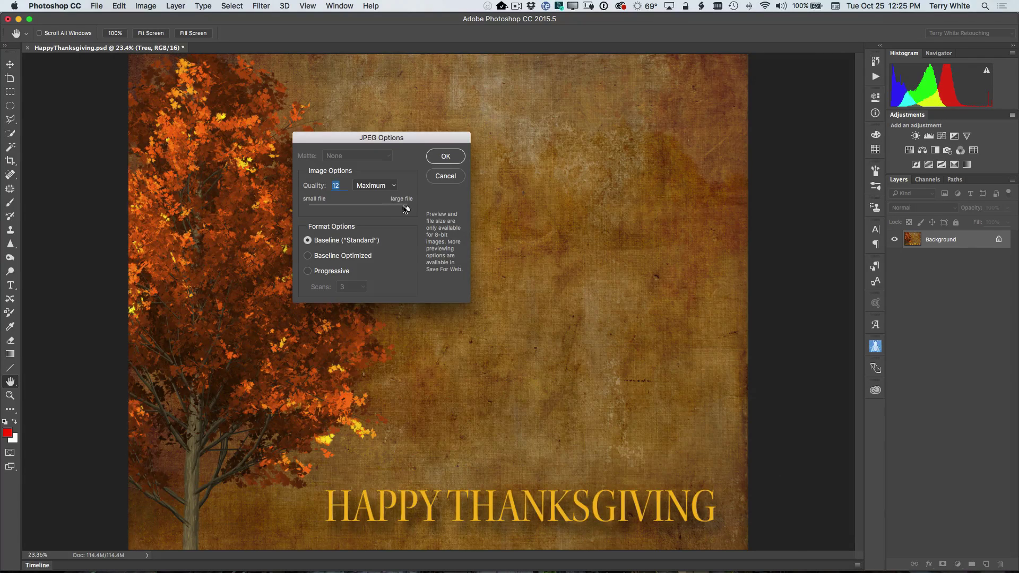
{"action": "left_click", "coordinate": [436, 157]}
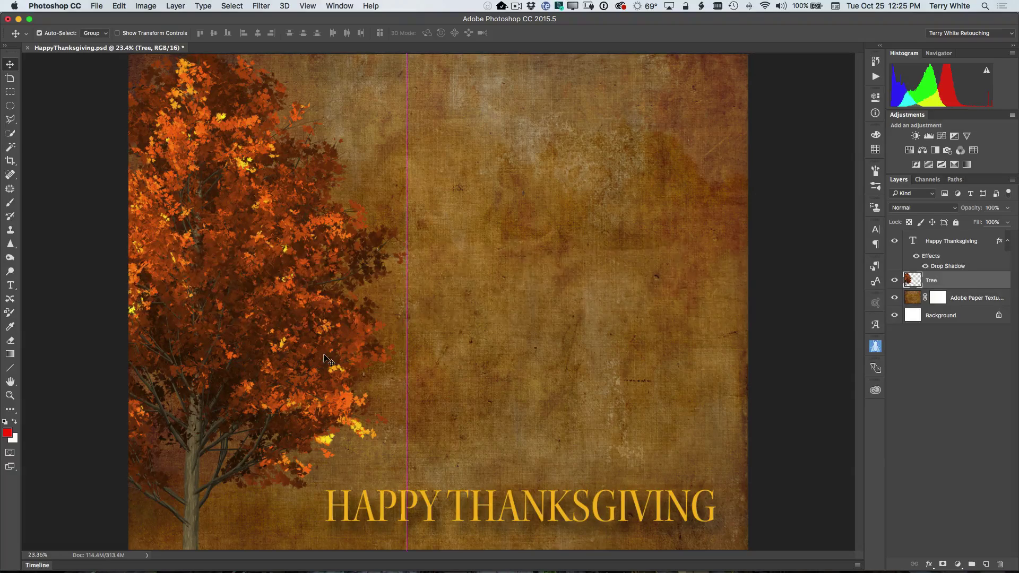
- Browse to Desktop > For Adobe Stock and upload HappyThanksgiving.jpg
{"action": "key", "text": "super+Tab"}
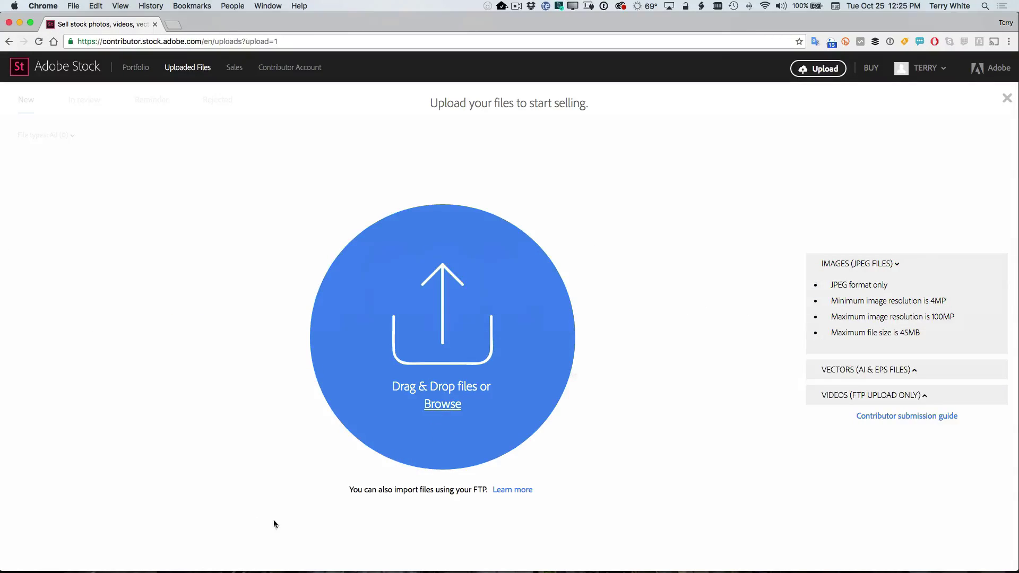
{"action": "left_click", "coordinate": [440, 414]}
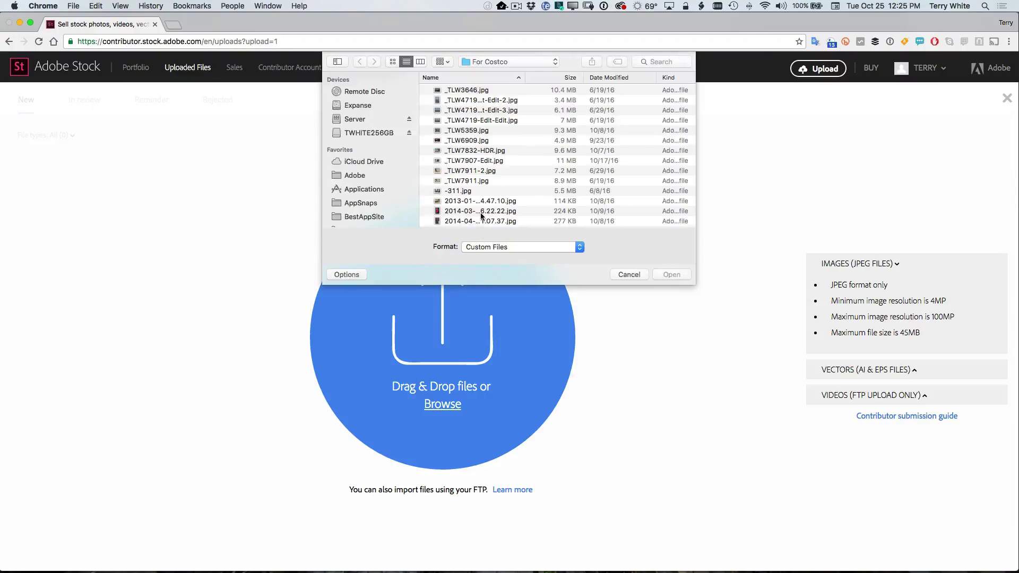
{"action": "key", "text": "super+shift+d"}
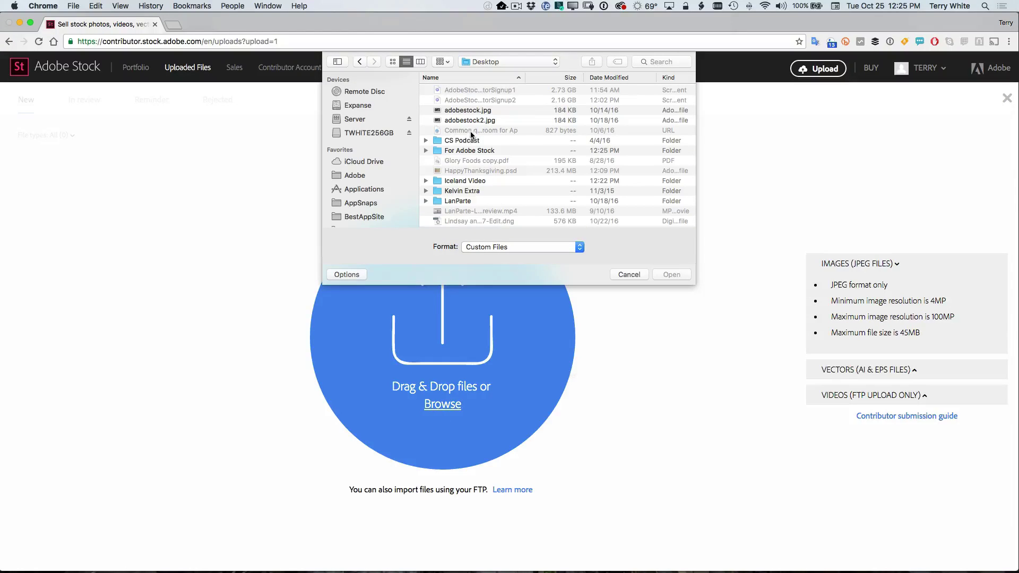
{"action": "double_click", "coordinate": [466, 153]}
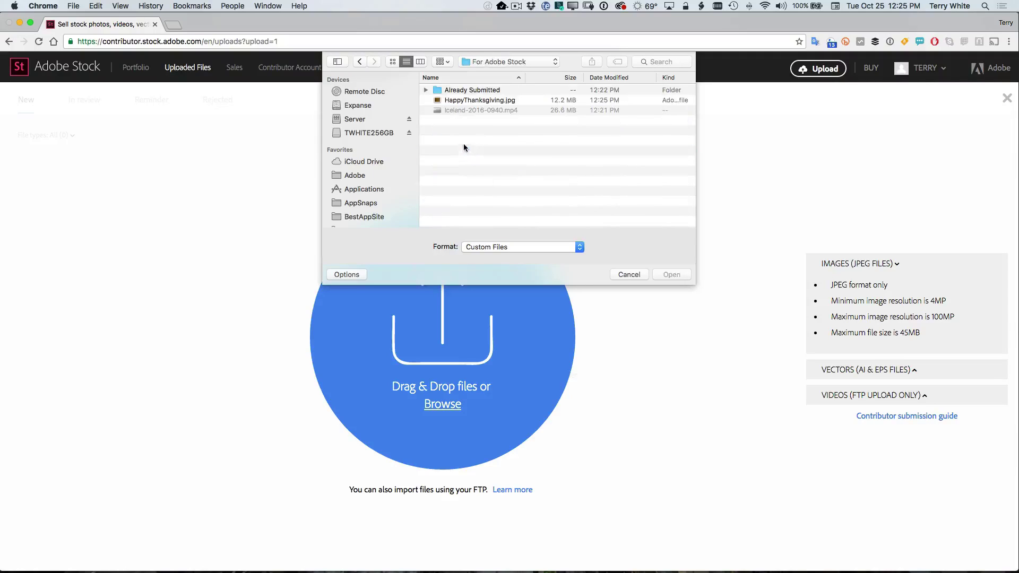
{"action": "left_click", "coordinate": [458, 101]}
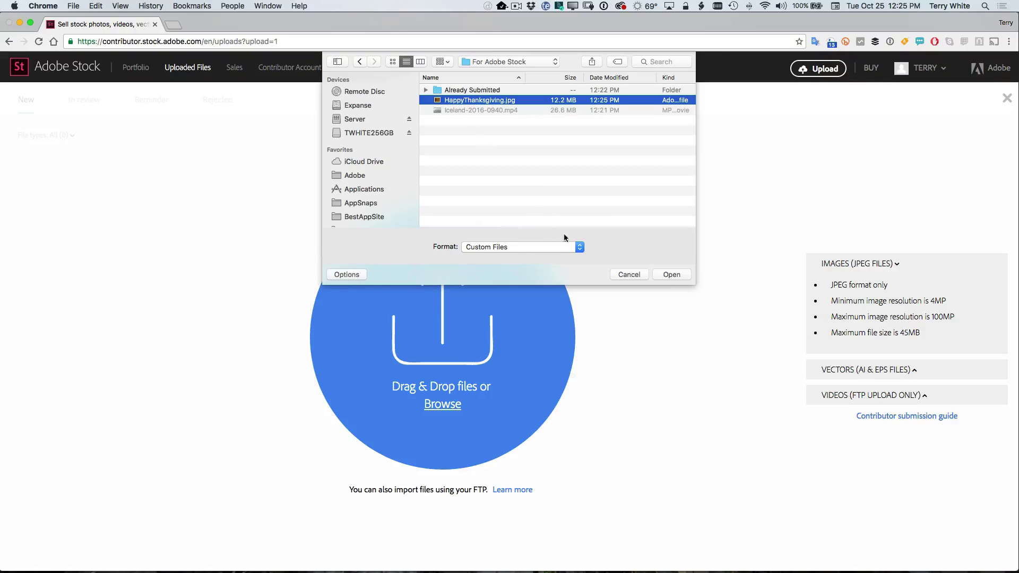
{"action": "left_click", "coordinate": [667, 275]}
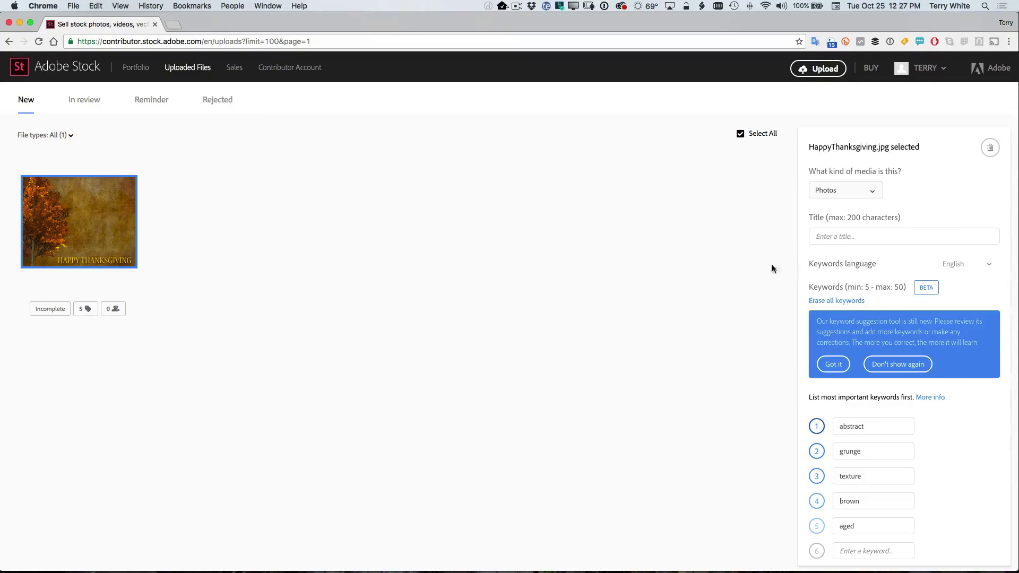
- Enter 'Happy Thanksgiving' as the image title, fixing the typo
{"action": "left_click", "coordinate": [822, 243]}
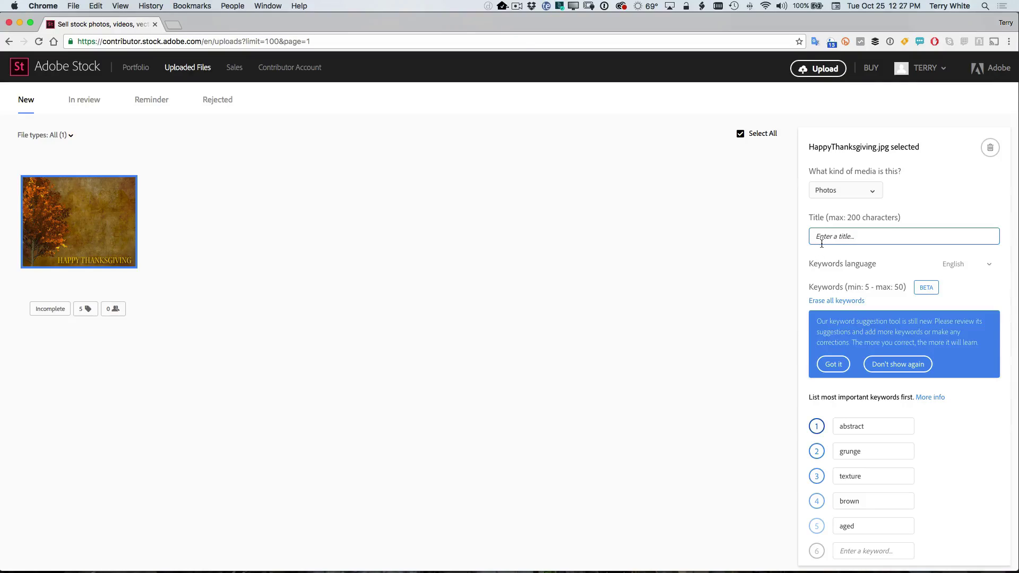
{"action": "type", "text": "Ha"}
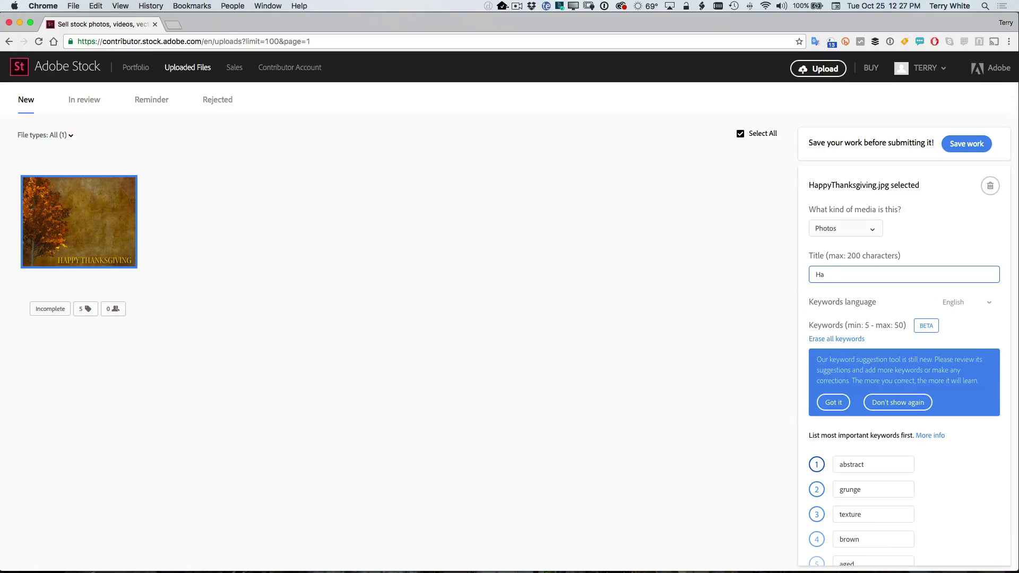
{"action": "type", "text": "ppy Thanksgivi"}
{"action": "key", "text": "BackSpace"}
{"action": "key", "text": "BackSpace"}
{"action": "type", "text": "iving"}
- Keep Photos as the media type for the uploaded image
{"action": "left_click", "coordinate": [851, 228]}
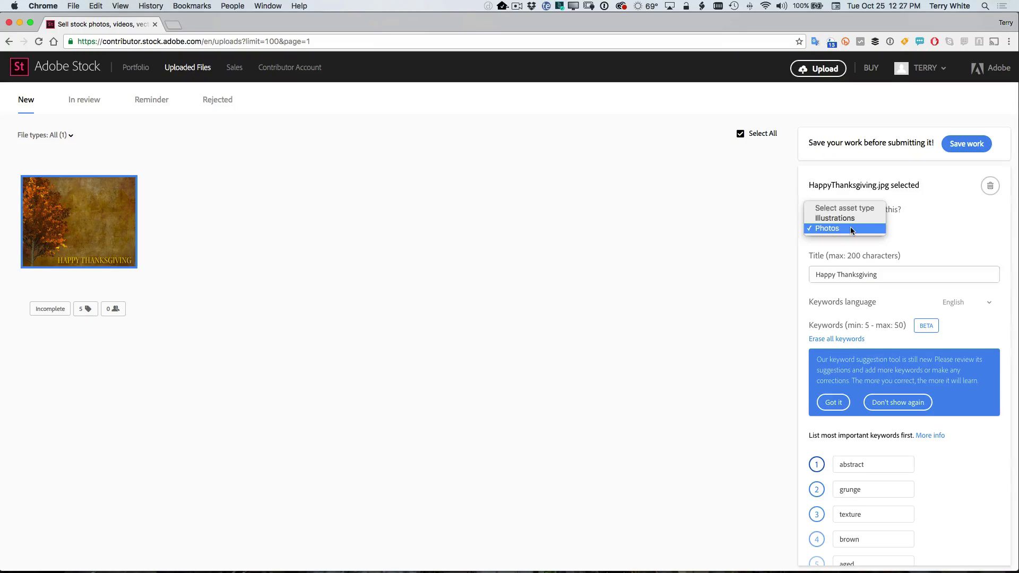
{"action": "left_click", "coordinate": [926, 230]}
{"action": "scroll", "coordinate": [919, 237], "scroll_direction": "down", "scroll_amount": 1}
{"action": "scroll", "coordinate": [919, 242], "scroll_direction": "down", "scroll_amount": 5}
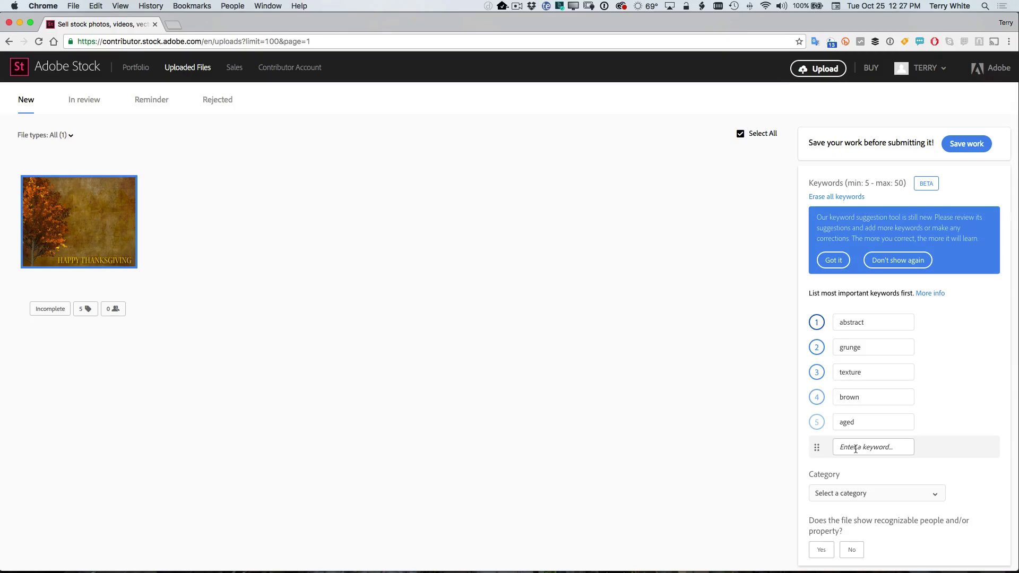
- Paste the extra keyword list and split it into 28 separate keywords, including thanksgiving, harvest and autumn
{"action": "left_click", "coordinate": [856, 448]}
{"action": "scroll", "coordinate": [957, 425], "scroll_direction": "down", "scroll_amount": 2}
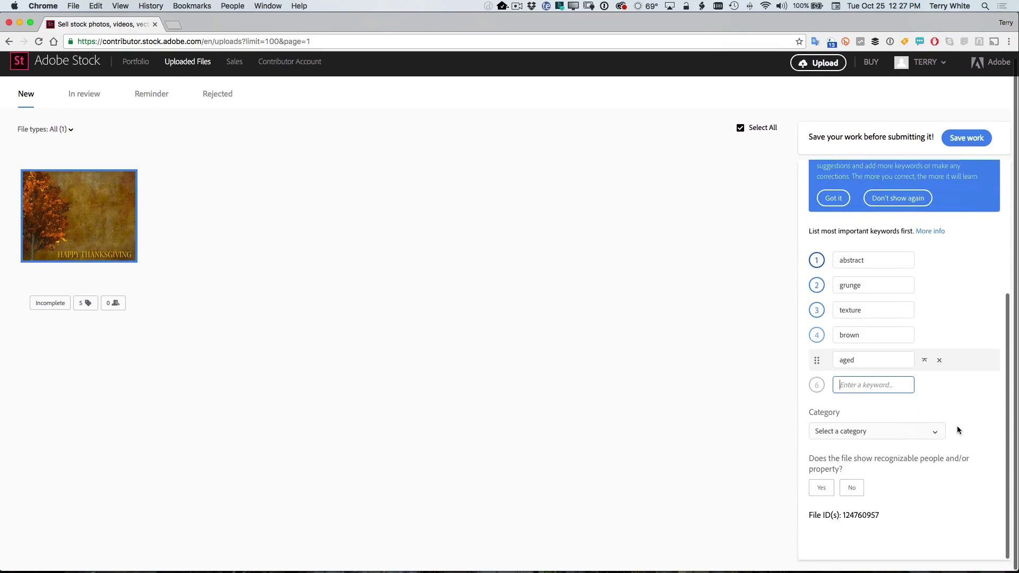
{"action": "key", "text": "super+v"}
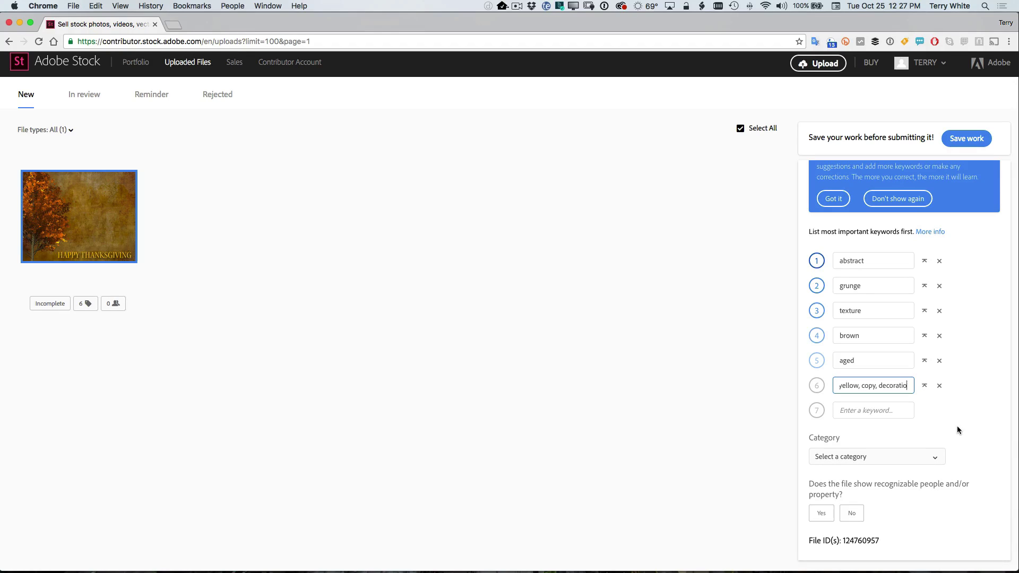
{"action": "key", "text": "Left"}
{"action": "key", "text": "Left"}
{"action": "key", "text": "Left"}
{"action": "key", "text": "Left"}
{"action": "key", "text": "Left"}
{"action": "key", "text": "Left"}
{"action": "key", "text": "Left"}
{"action": "key", "text": "Left"}
{"action": "key", "text": "Left"}
{"action": "key", "text": "Left"}
{"action": "key", "text": "Left"}
{"action": "key", "text": "Return"}
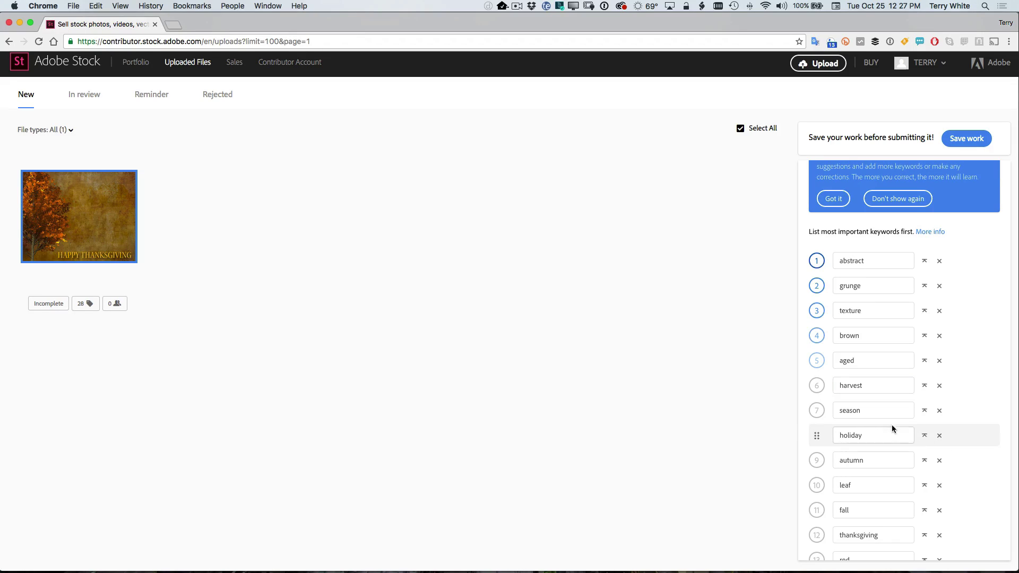
{"action": "scroll", "coordinate": [892, 425], "scroll_direction": "down", "scroll_amount": 3}
{"action": "scroll", "coordinate": [891, 426], "scroll_direction": "down", "scroll_amount": 5}
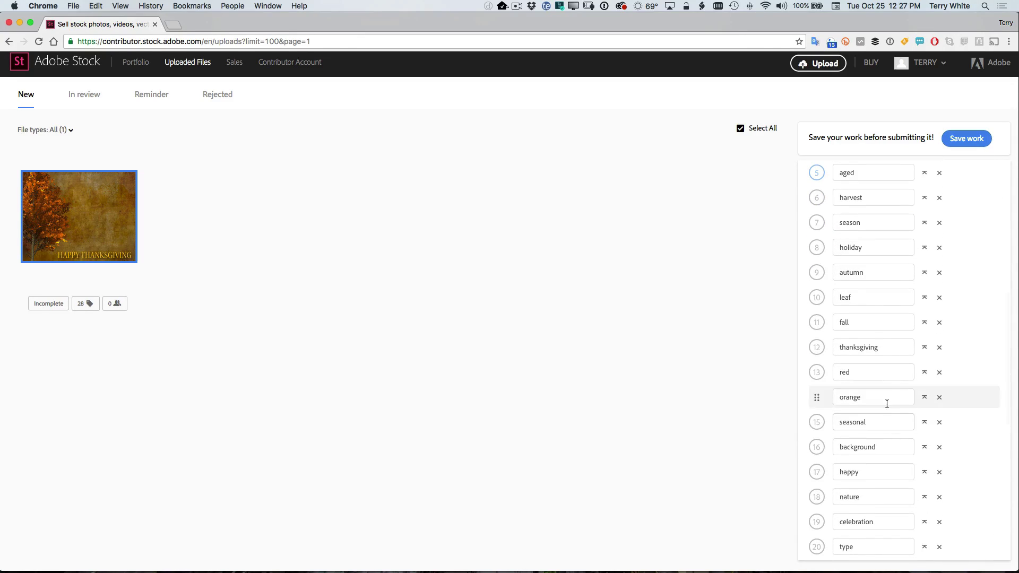
{"action": "scroll", "coordinate": [880, 366], "scroll_direction": "up", "scroll_amount": 10}
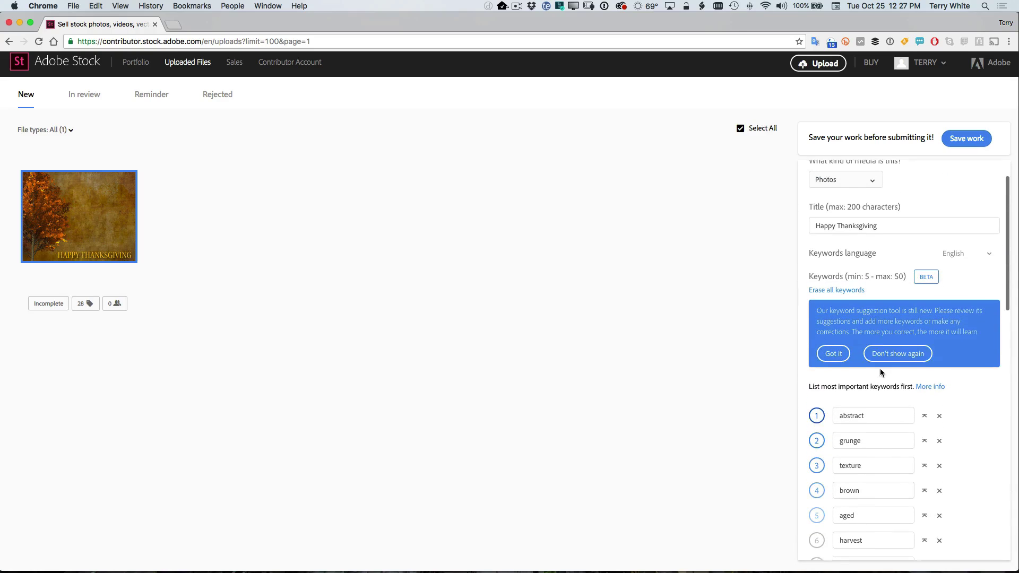
{"action": "scroll", "coordinate": [882, 410], "scroll_direction": "down", "scroll_amount": 6}
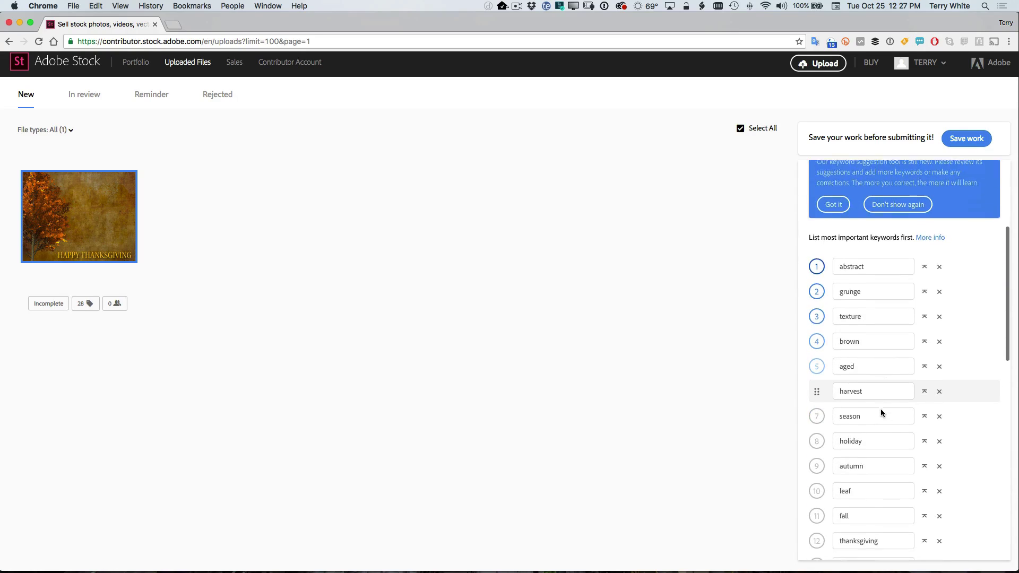
{"action": "scroll", "coordinate": [881, 412], "scroll_direction": "down", "scroll_amount": 2}
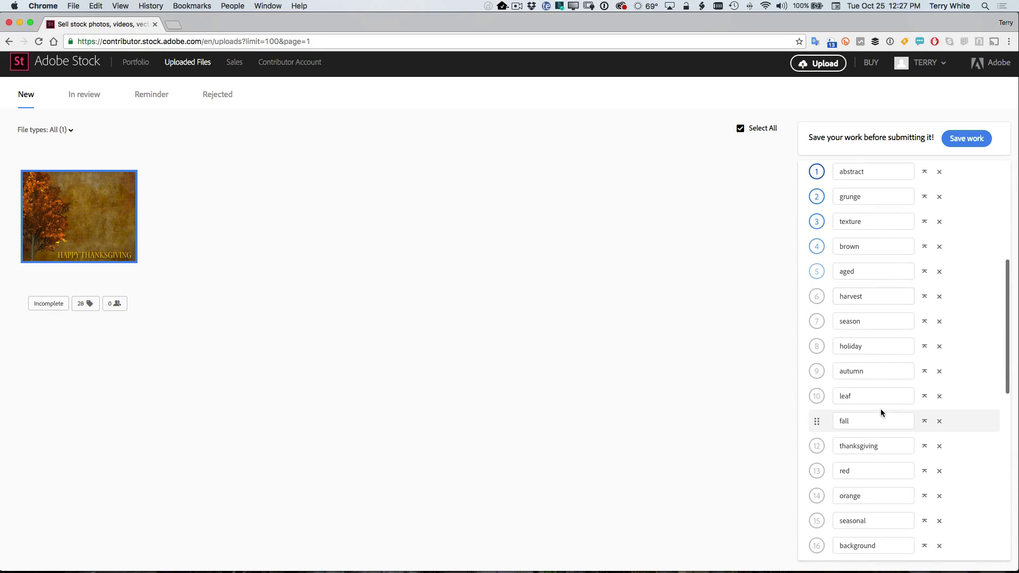
- Move holiday, season, background, celebration and thanksgiving to the top, ending with thanksgiving first
{"action": "left_click", "coordinate": [925, 447]}
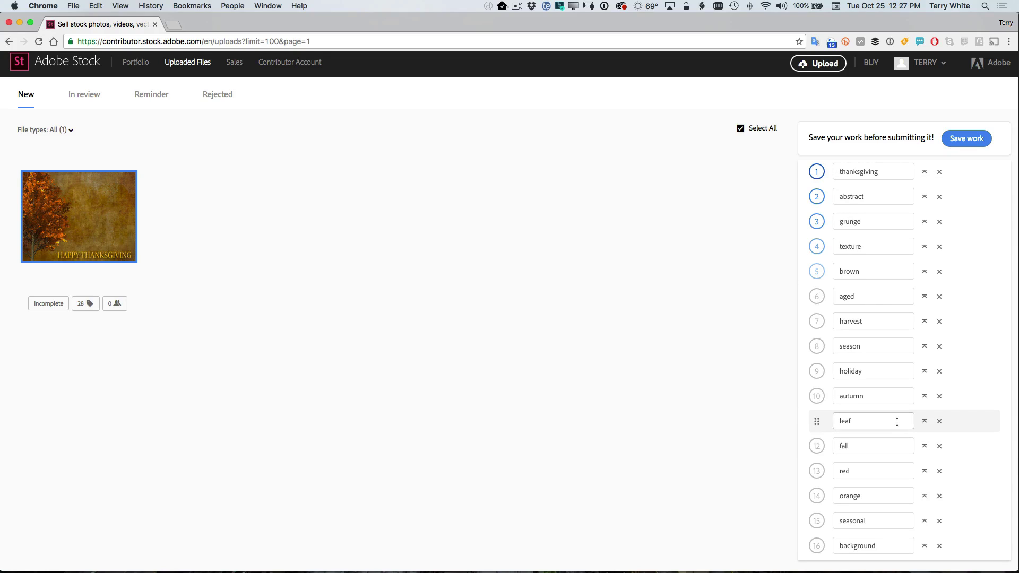
{"action": "left_click", "coordinate": [923, 373]}
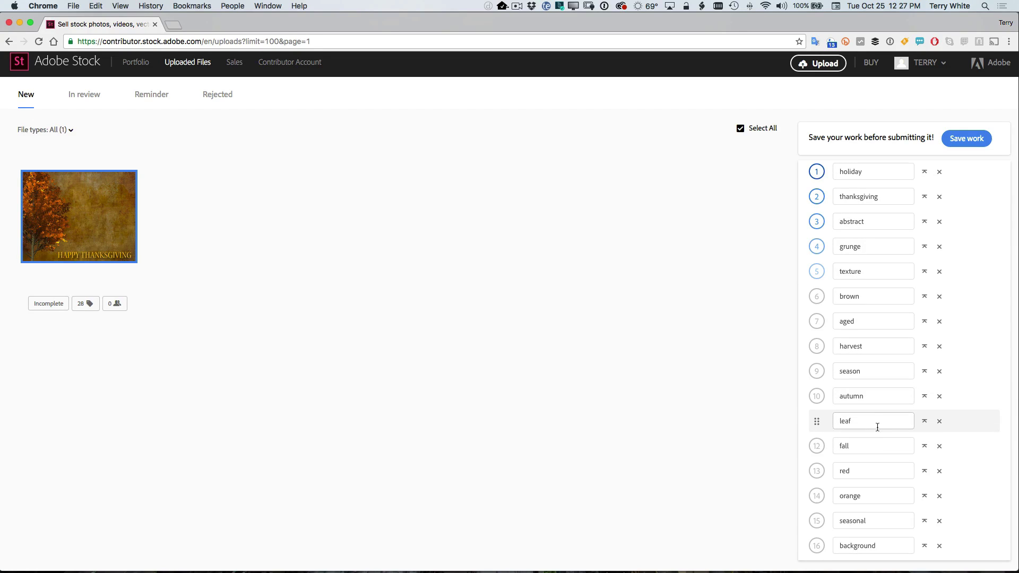
{"action": "left_click", "coordinate": [924, 371]}
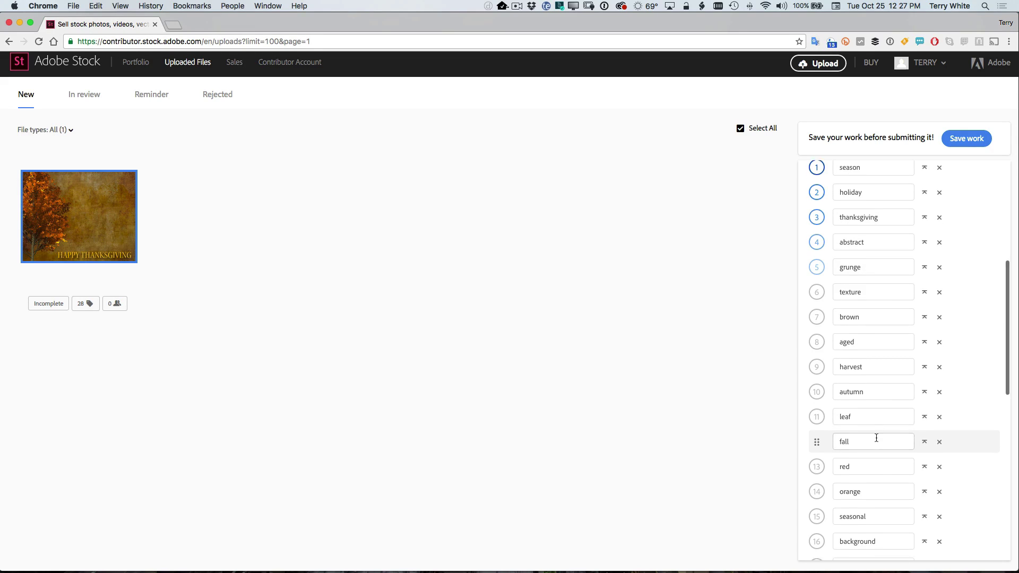
{"action": "scroll", "coordinate": [876, 436], "scroll_direction": "down", "scroll_amount": 3}
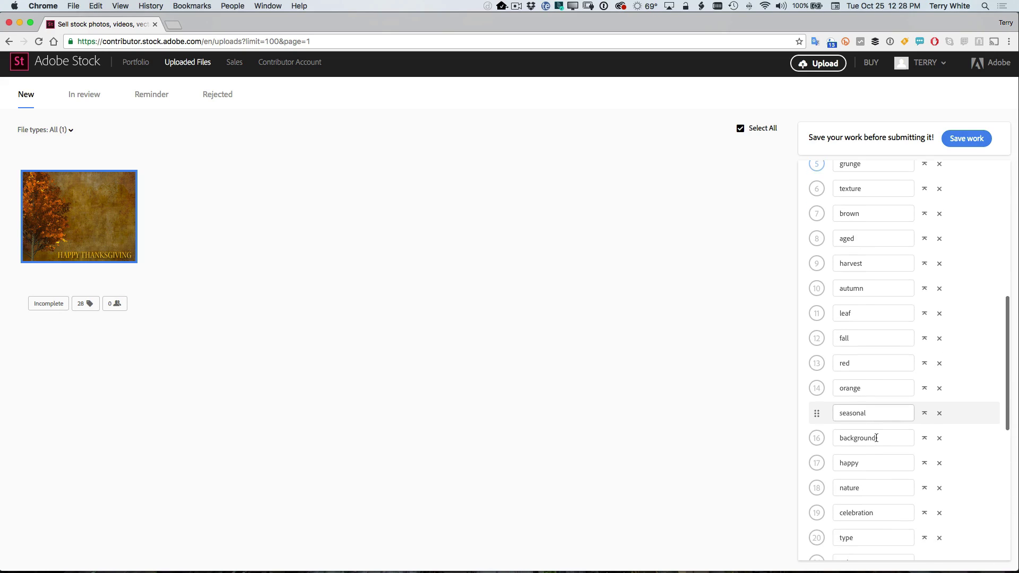
{"action": "left_click", "coordinate": [923, 435]}
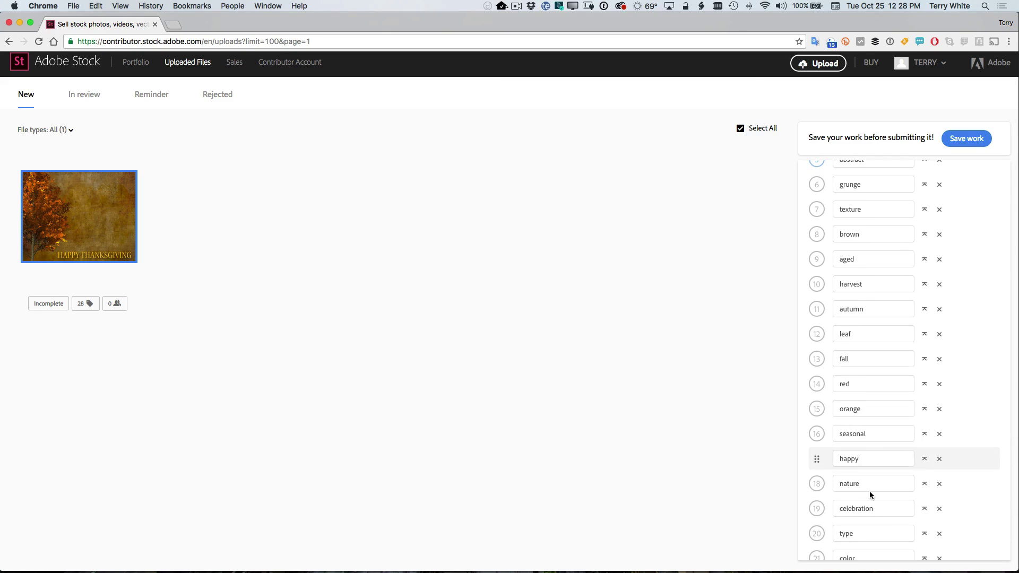
{"action": "left_click", "coordinate": [924, 510]}
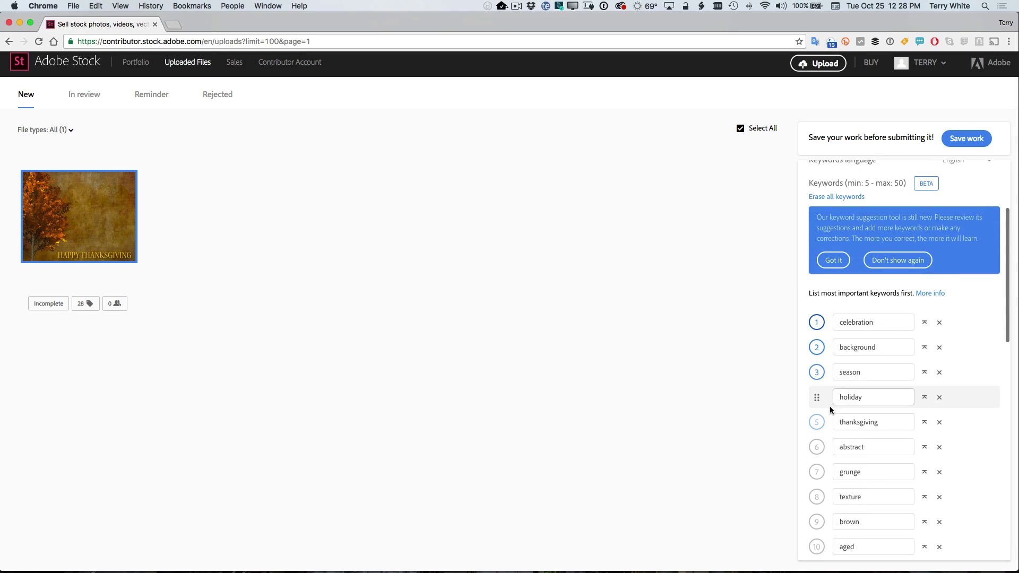
{"action": "left_click", "coordinate": [926, 423]}
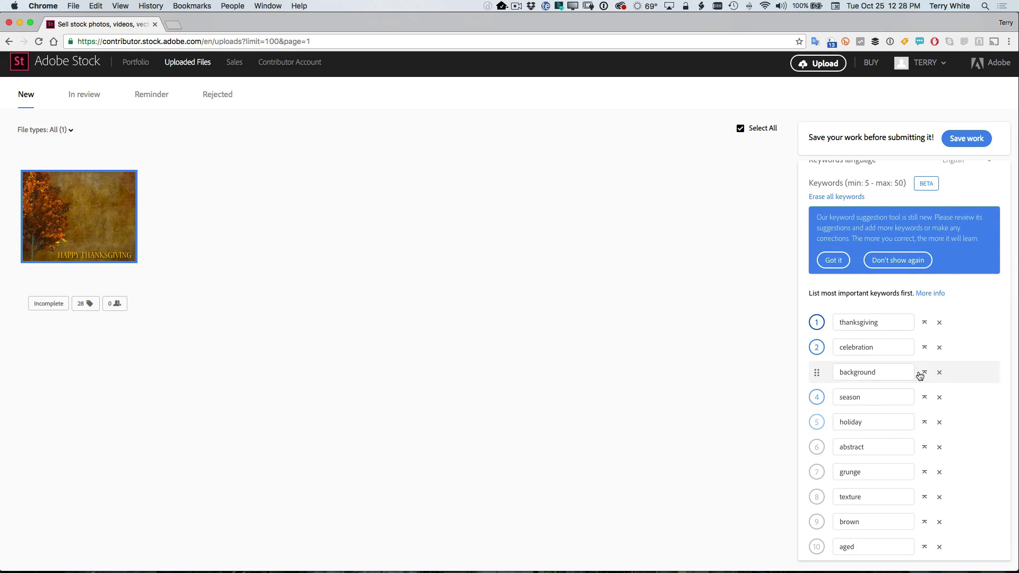
- Set the category to Graphic ressources, answer No for recognizable people or property, and save
{"action": "scroll", "coordinate": [923, 378], "scroll_direction": "down", "scroll_amount": 10}
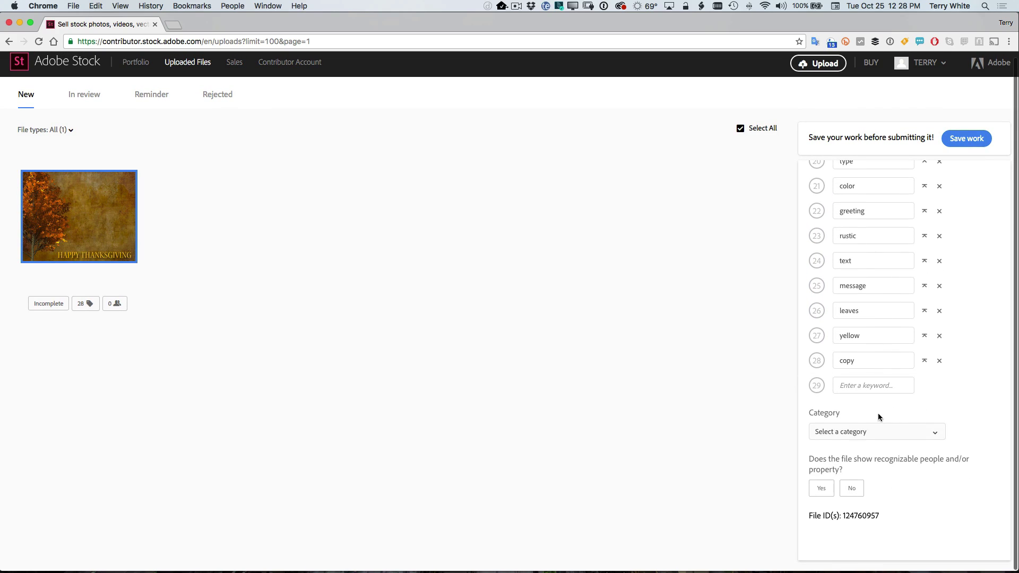
{"action": "left_click", "coordinate": [850, 432]}
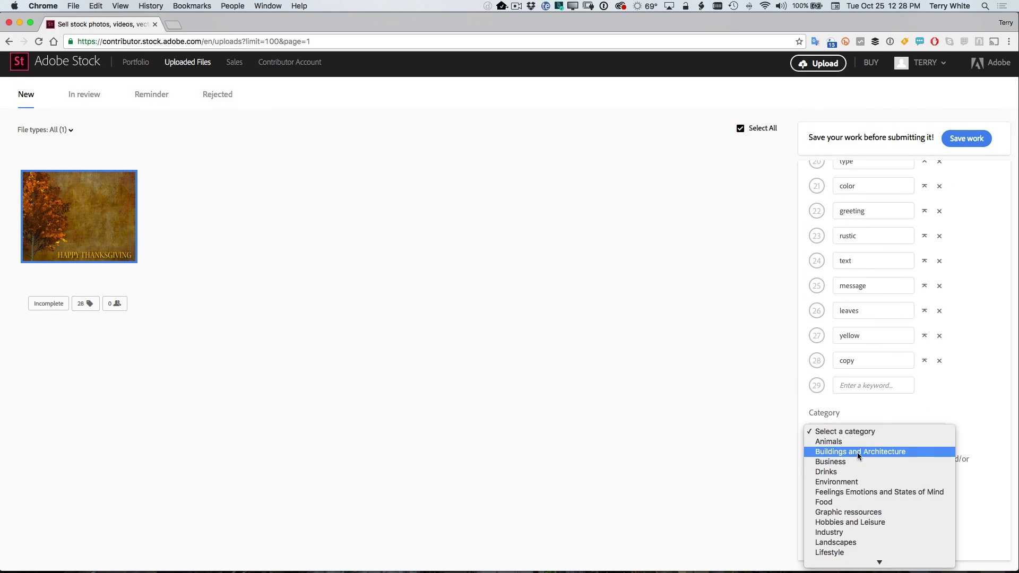
{"action": "left_click", "coordinate": [872, 512]}
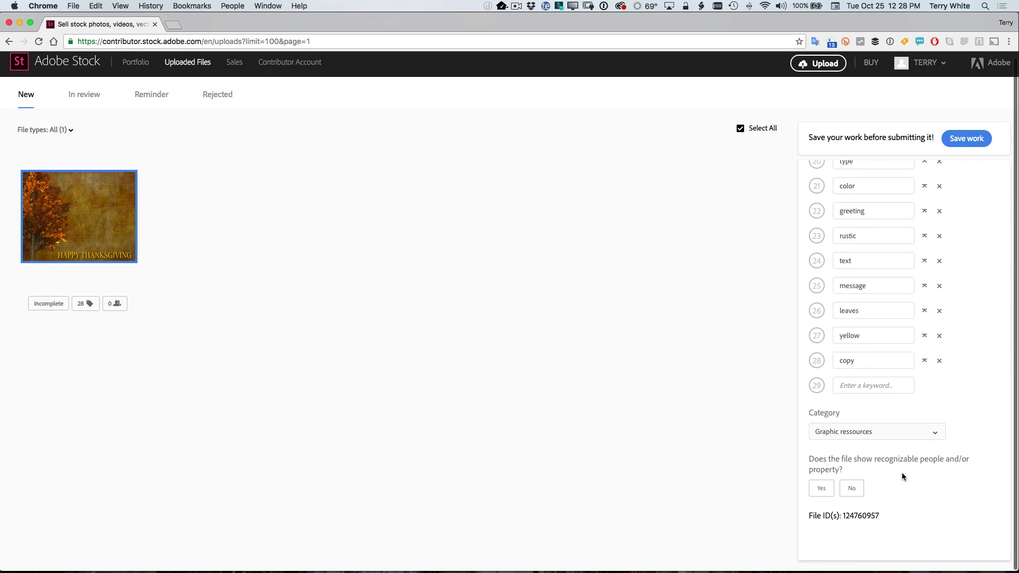
{"action": "left_click", "coordinate": [853, 490]}
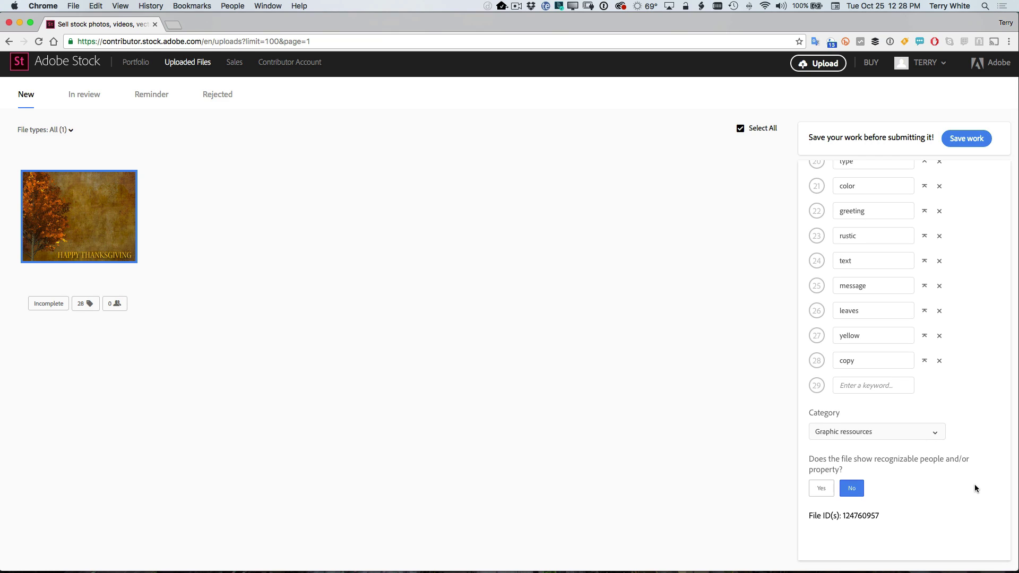
{"action": "left_click", "coordinate": [974, 139]}
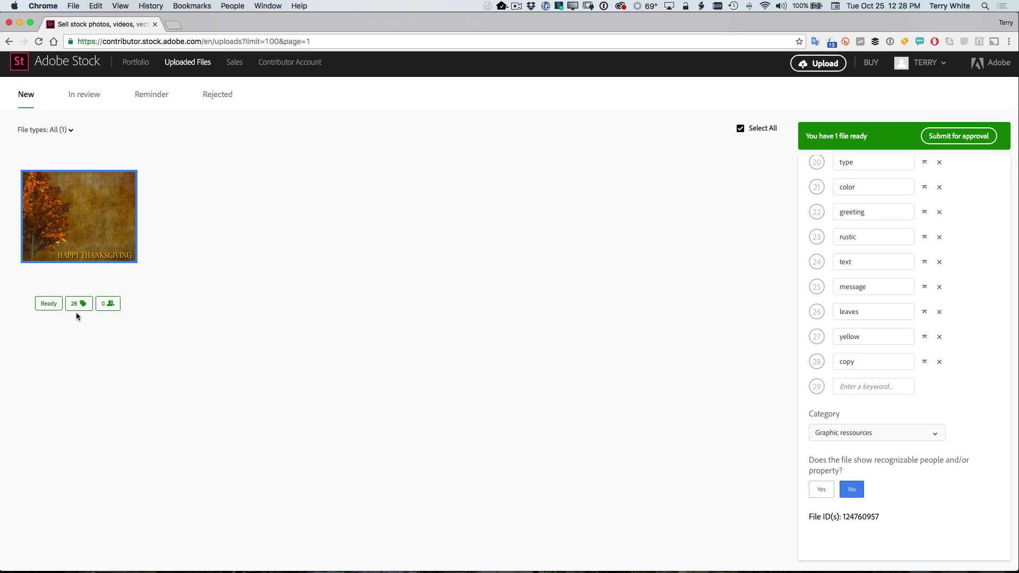
- Submit the Happy Thanksgiving photo for approval and confirm the one-item submission
{"action": "left_click", "coordinate": [979, 138]}
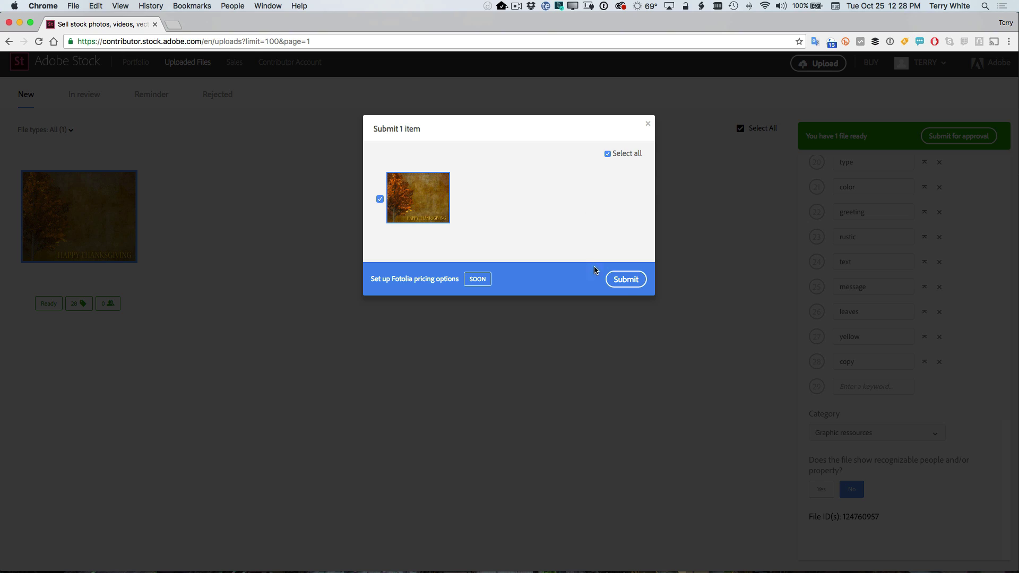
{"action": "left_click", "coordinate": [627, 281]}
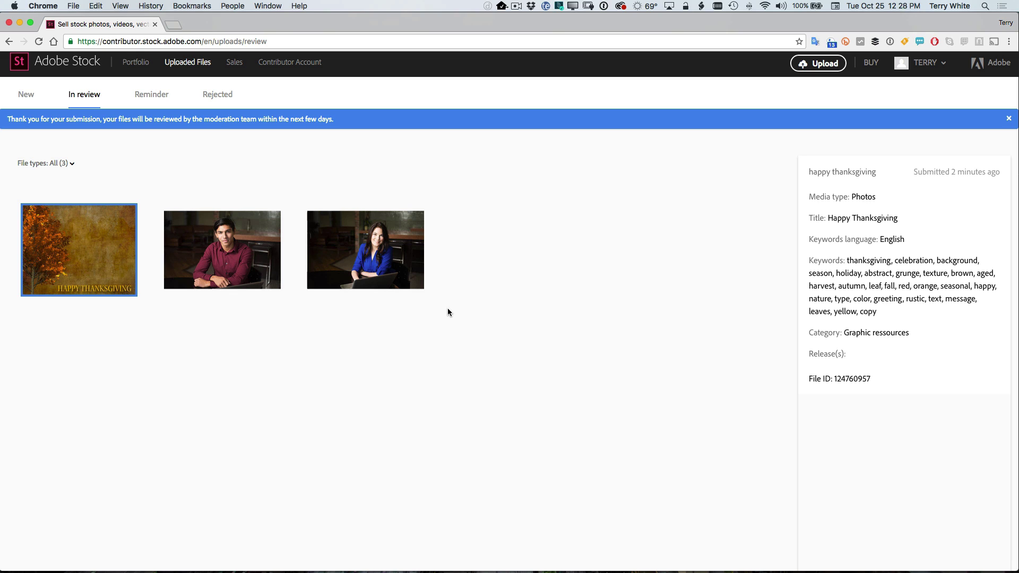
- Open the Upload page and follow Learn more to show the FTP import instructions
{"action": "left_click", "coordinate": [826, 69]}
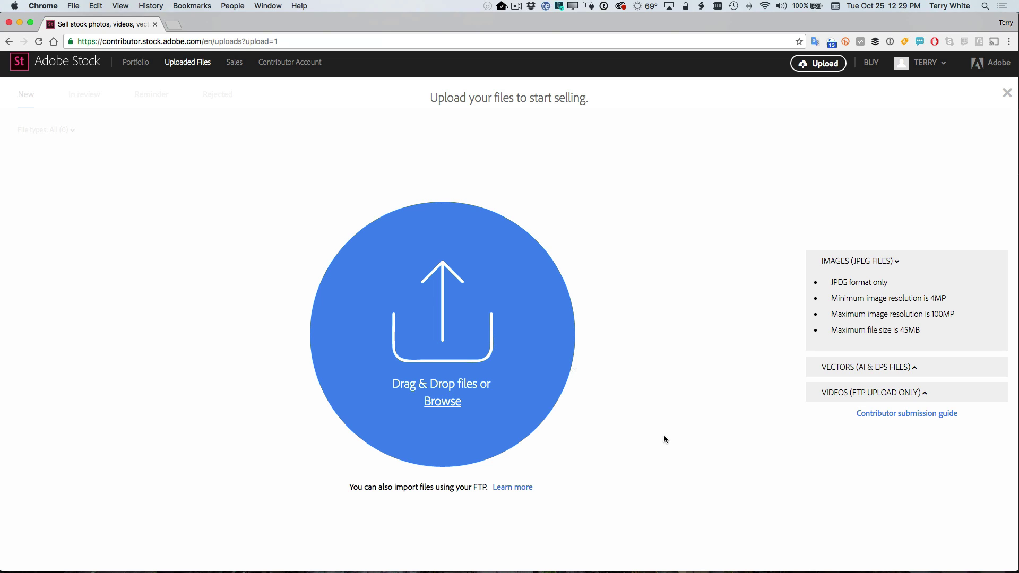
{"action": "left_click", "coordinate": [520, 487]}
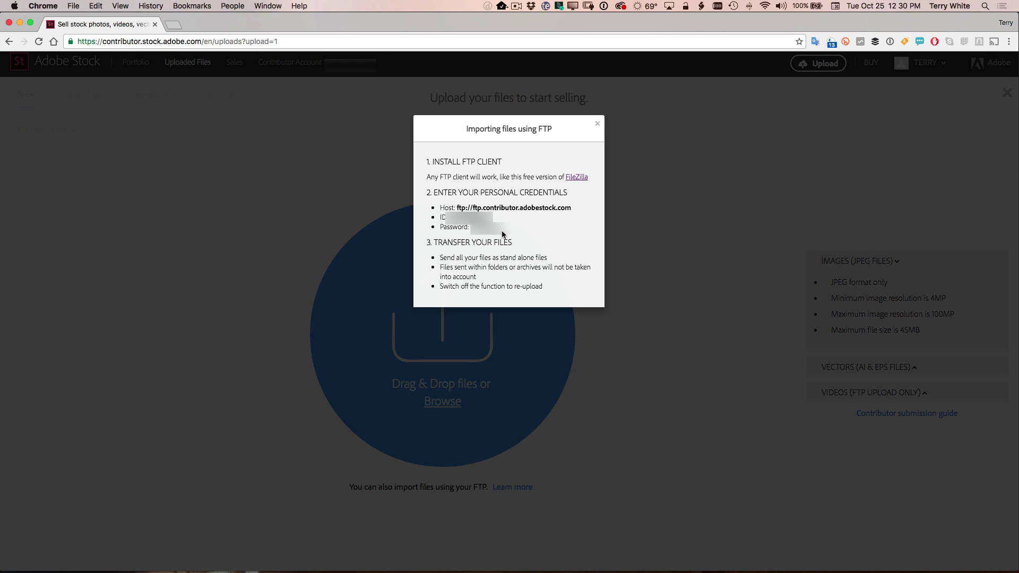
- Connect to the Adobe Stock FTP server, refresh local files, and upload Iceland-2016-0940.mp4
{"action": "key", "text": "super+Tab"}
{"action": "key", "text": "super+Tab"}
{"action": "key", "text": "super+Tab"}
{"action": "key", "text": "super+Tab"}
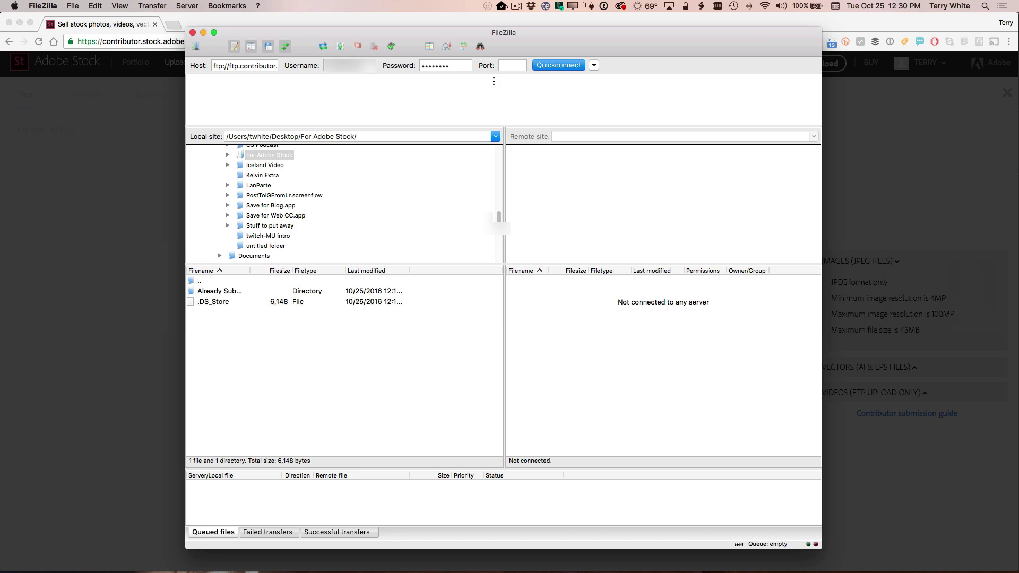
{"action": "left_click", "coordinate": [542, 66]}
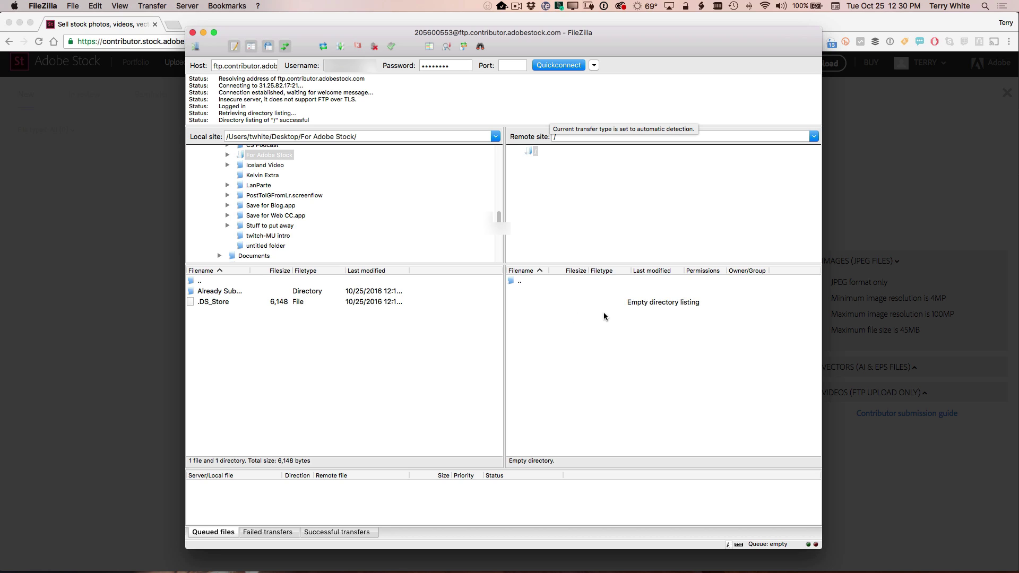
{"action": "right_click", "coordinate": [282, 354]}
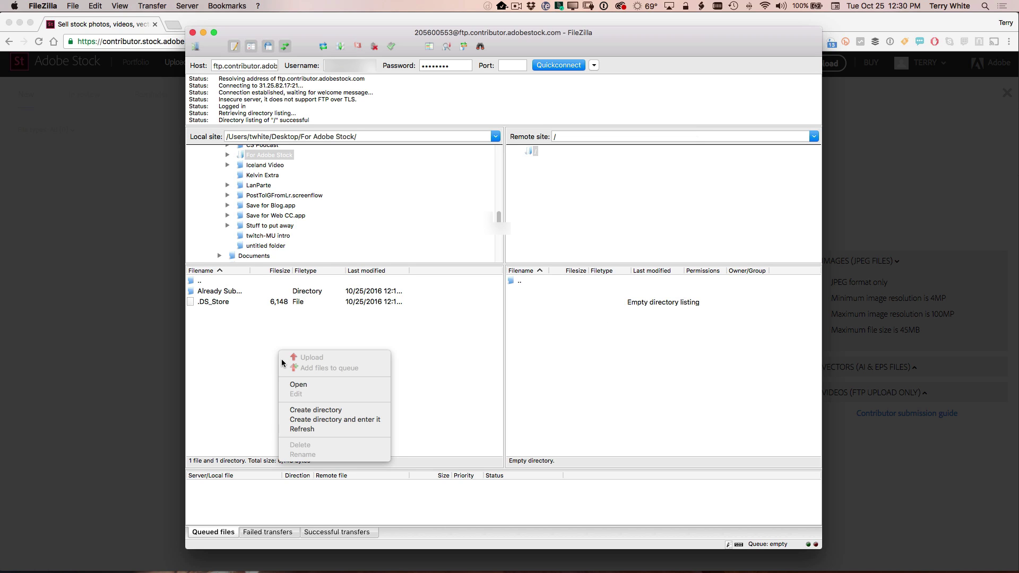
{"action": "left_click", "coordinate": [297, 428]}
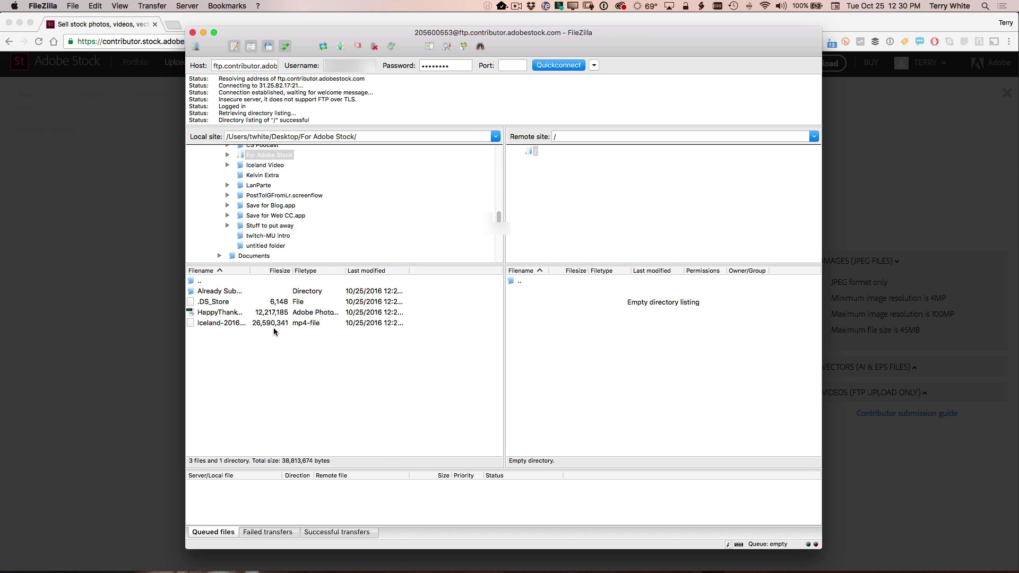
{"action": "left_click", "coordinate": [223, 323]}
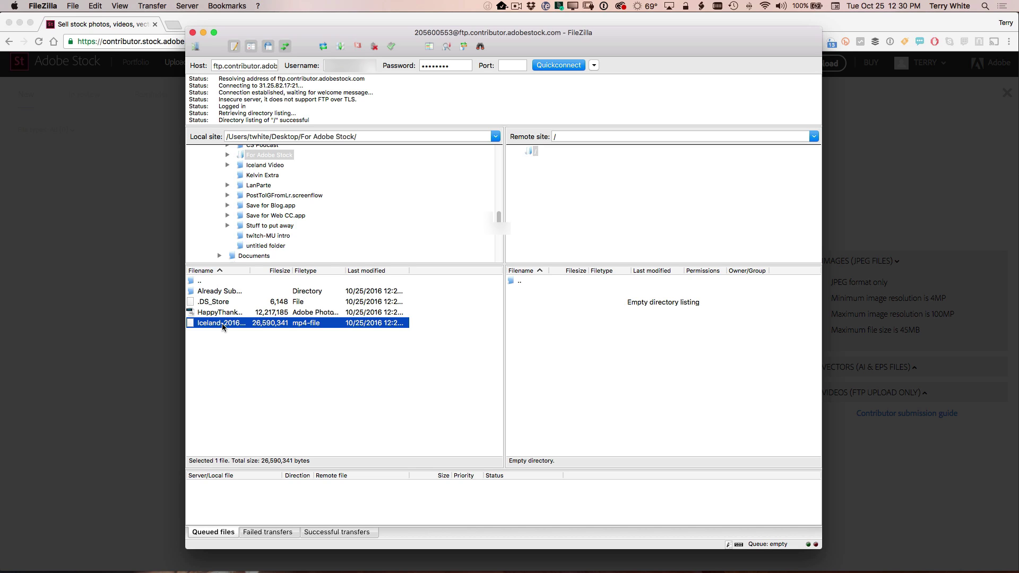
{"action": "left_click_drag", "start_coordinate": [223, 327], "coordinate": [593, 348]}
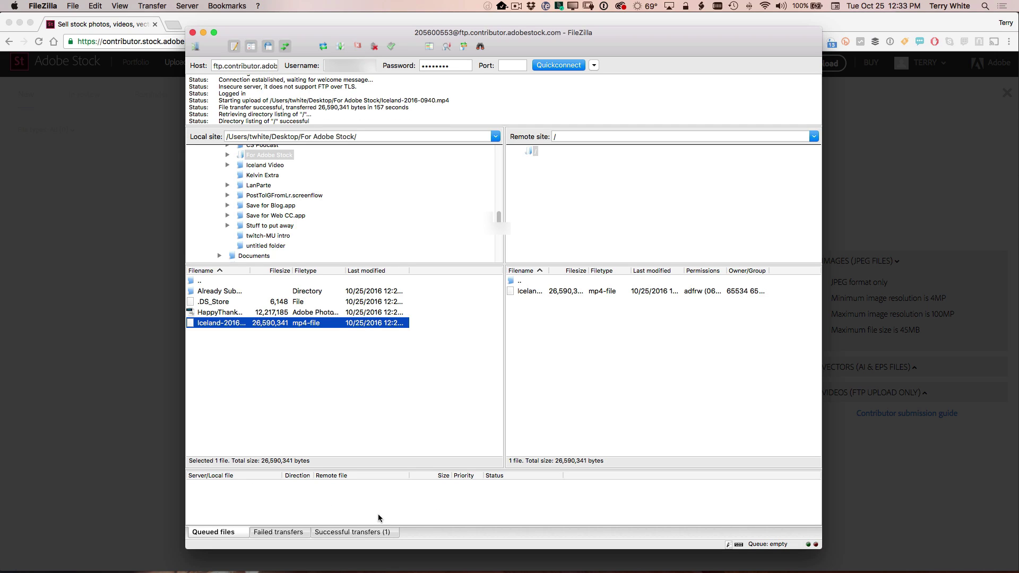
- Return to Adobe Stock, dismiss the FTP import instructions, and list Uploaded Files showing Iceland-2016-0940.mp4
{"action": "left_click", "coordinate": [155, 387]}
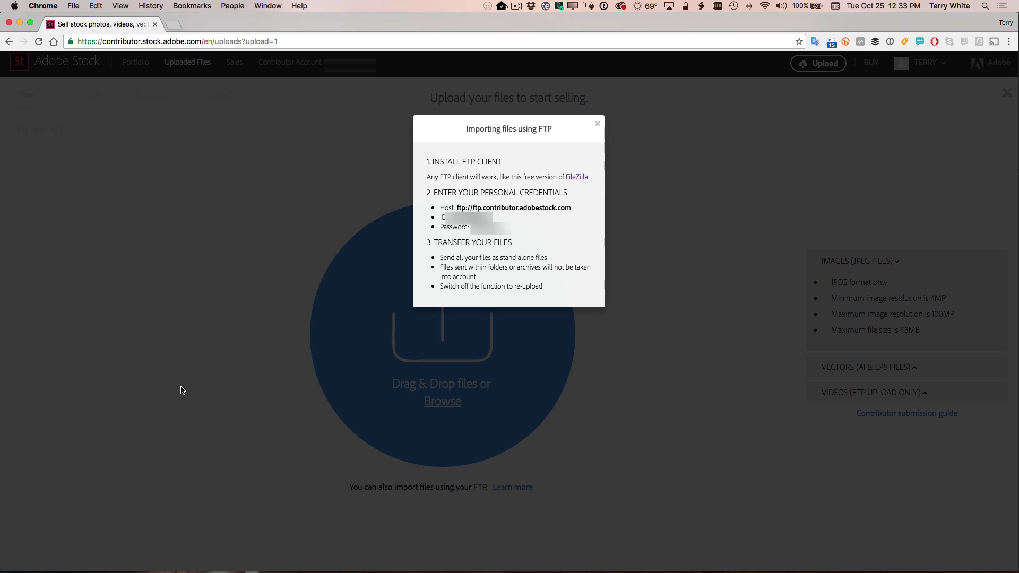
{"action": "left_click", "coordinate": [598, 124]}
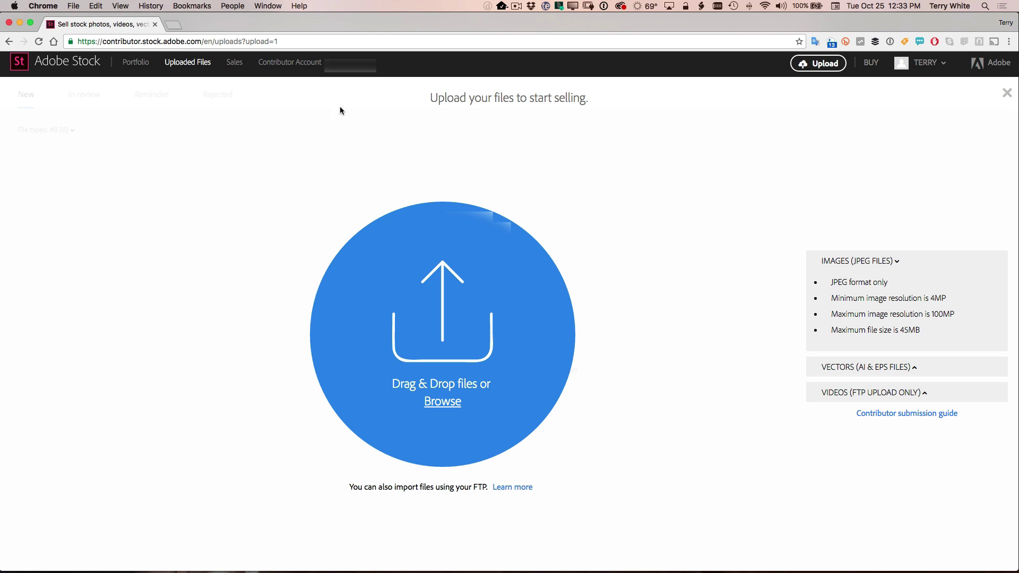
{"action": "scroll", "coordinate": [251, 96], "scroll_direction": "up", "scroll_amount": 1}
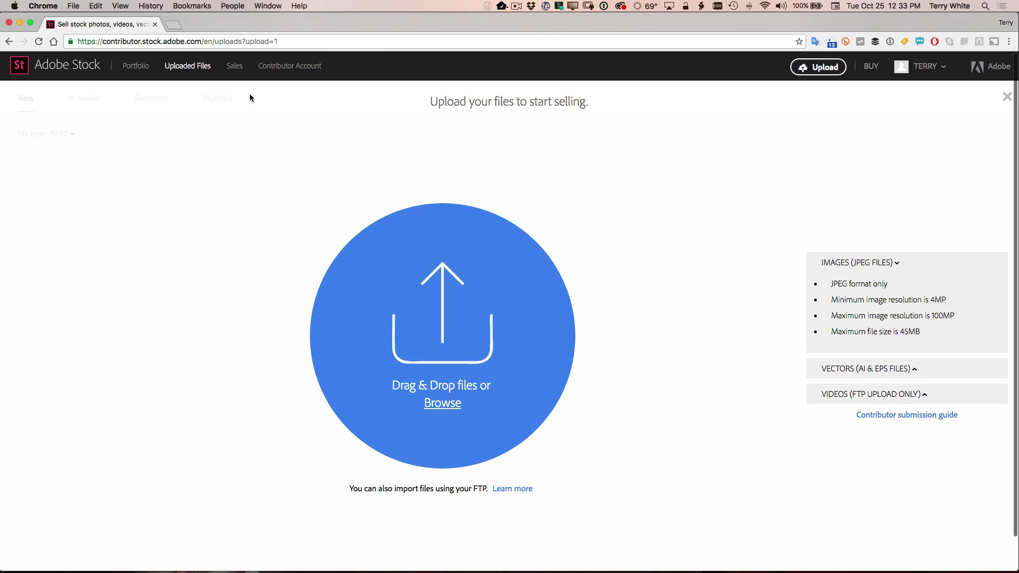
{"action": "left_click", "coordinate": [195, 69]}
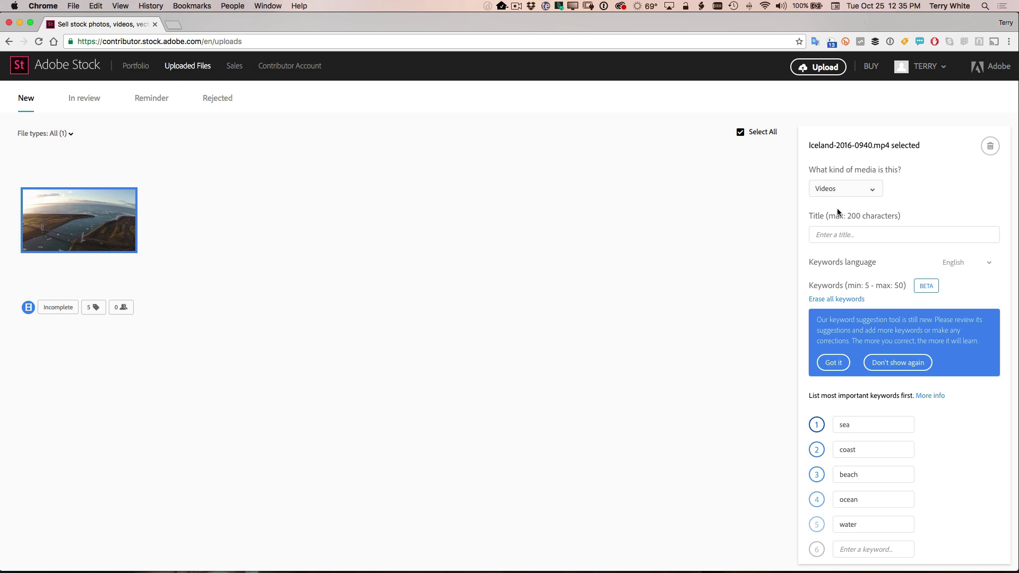
- Title the video 'Iceland Lagoon Bridge' and paste the prepared list to make 22 keywords
{"action": "left_click", "coordinate": [826, 236]}
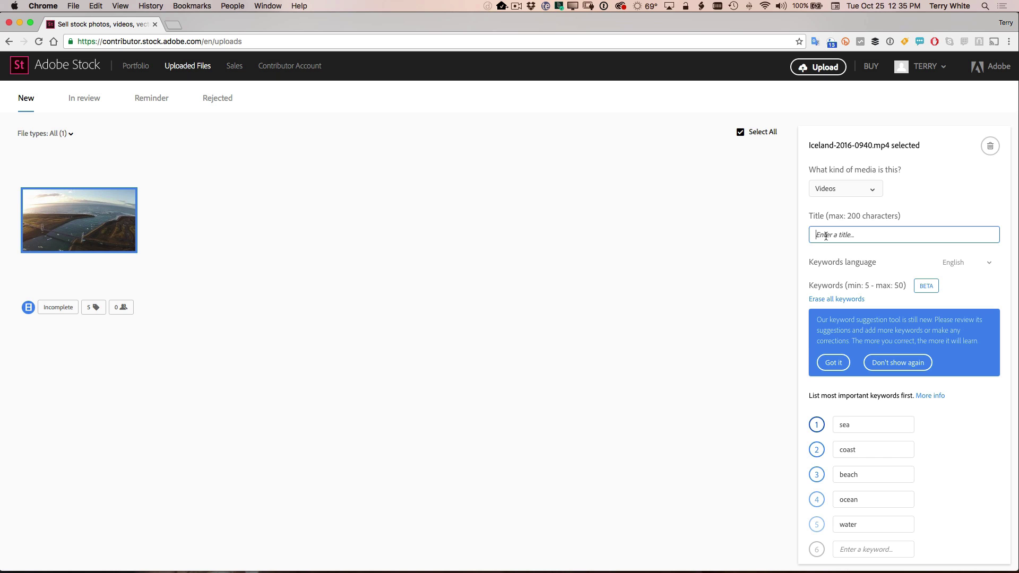
{"action": "type", "text": "Iceland"}
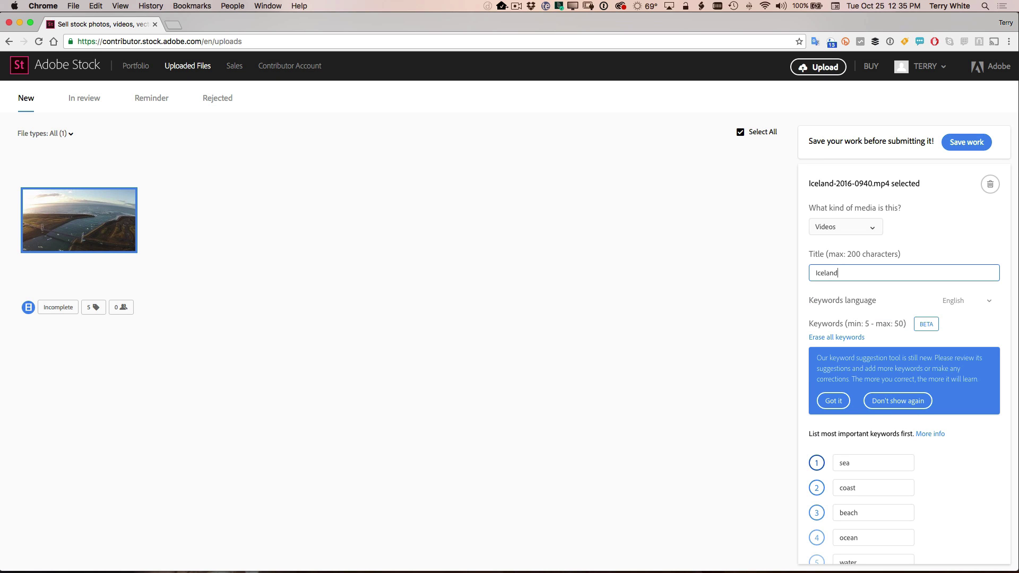
{"action": "type", "text": " Lagoon Bridge"}
{"action": "scroll", "coordinate": [898, 327], "scroll_direction": "down", "scroll_amount": 3}
{"action": "scroll", "coordinate": [891, 394], "scroll_direction": "down", "scroll_amount": 5}
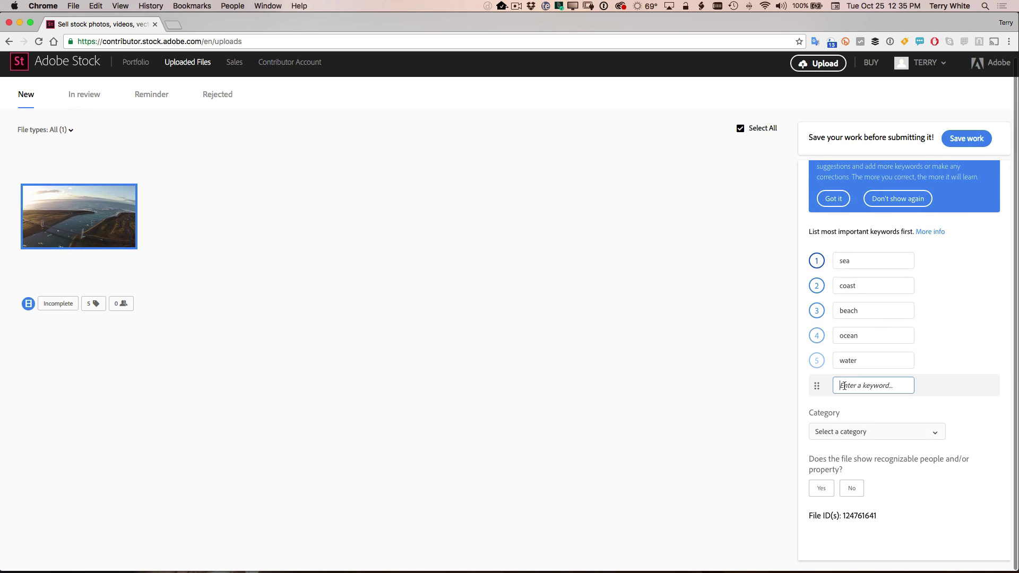
{"action": "left_click", "coordinate": [844, 386]}
{"action": "key", "text": "super+v"}
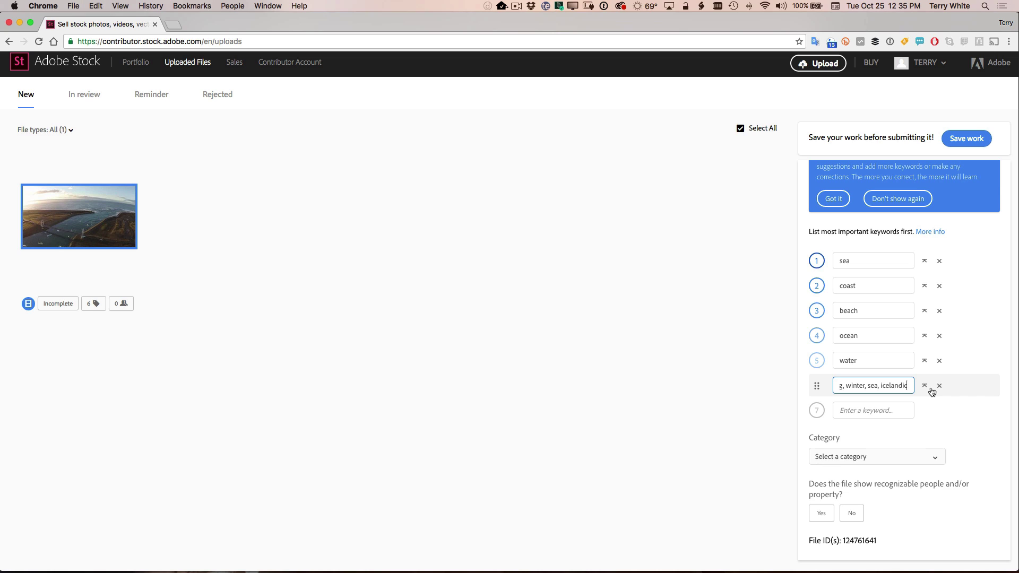
{"action": "key", "text": "Return"}
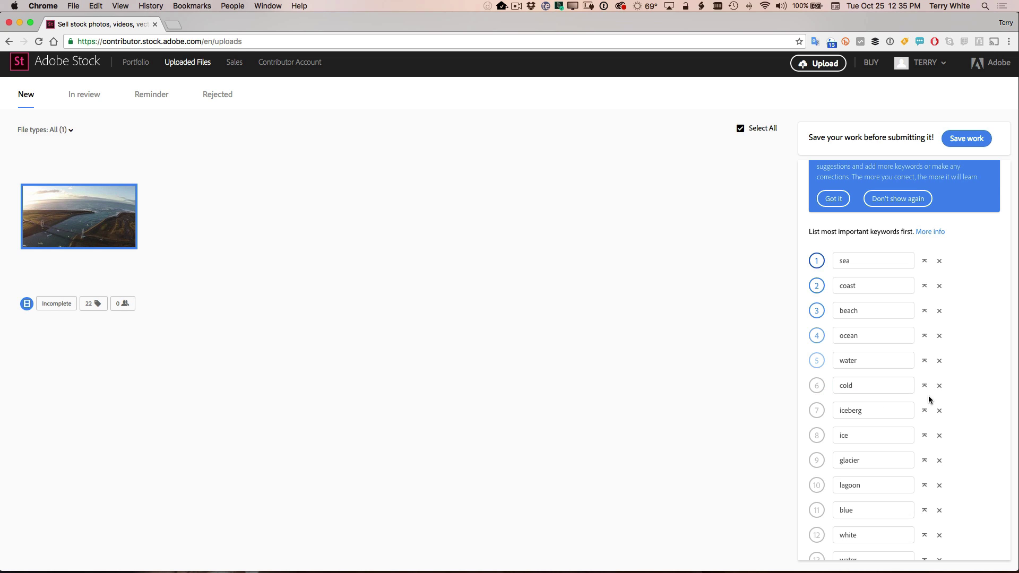
{"action": "scroll", "coordinate": [904, 400], "scroll_direction": "down", "scroll_amount": 3}
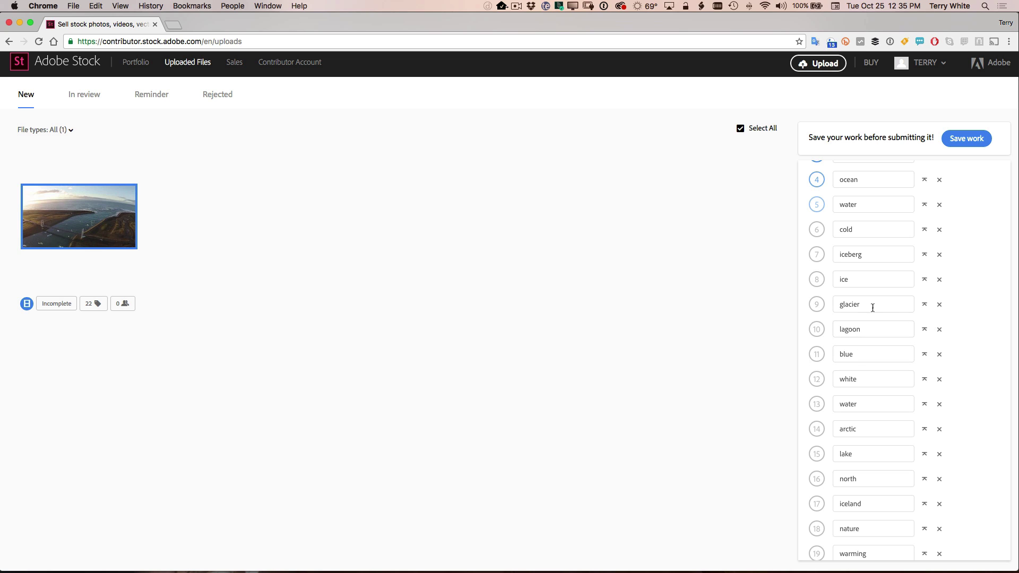
- Move lagoon, iceberg and water to the top, ahead of sea, coast and beach
{"action": "left_click", "coordinate": [926, 332]}
{"action": "scroll", "coordinate": [898, 321], "scroll_direction": "up", "scroll_amount": 1}
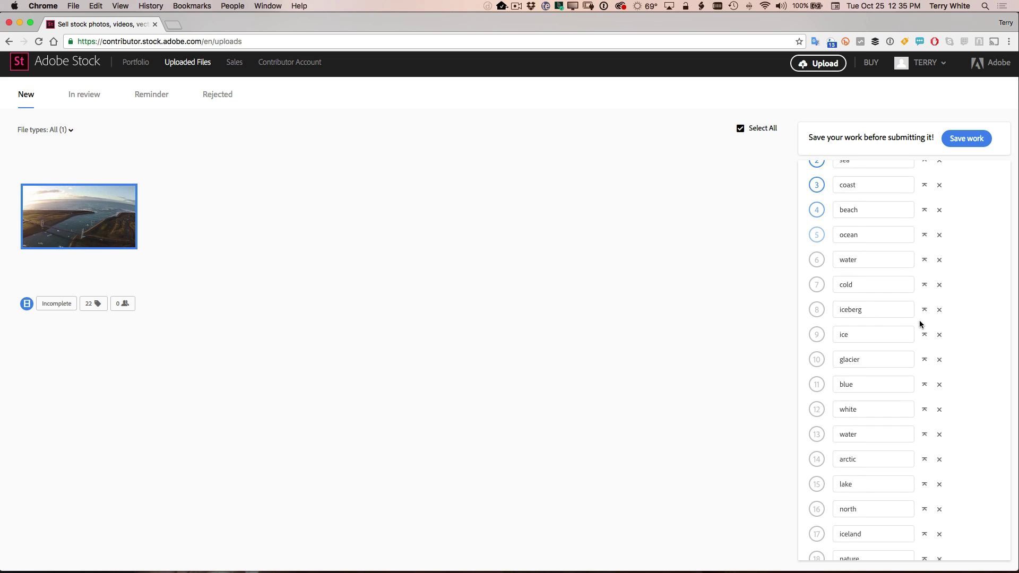
{"action": "left_click", "coordinate": [926, 313]}
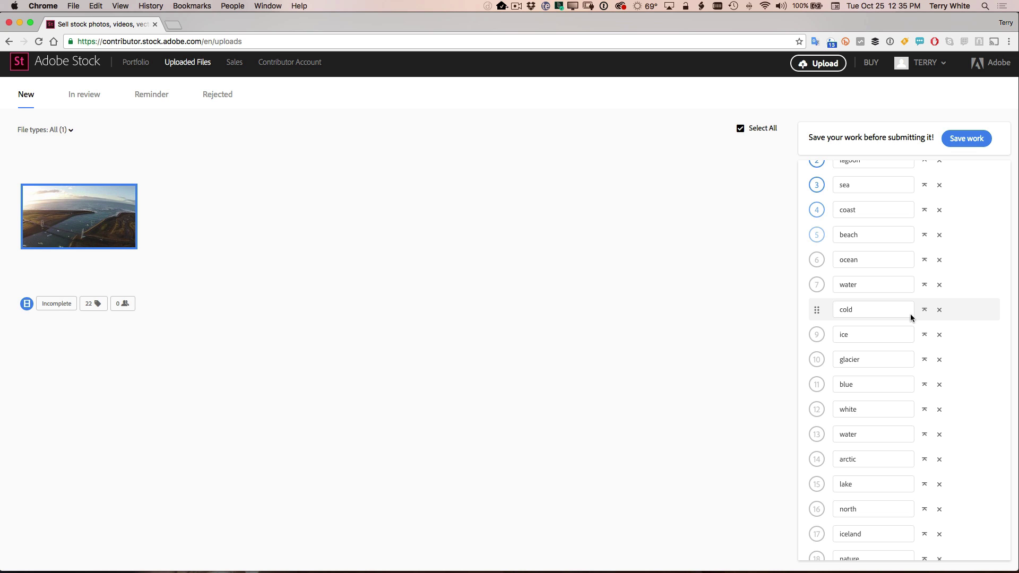
{"action": "scroll", "coordinate": [927, 319], "scroll_direction": "up", "scroll_amount": 1}
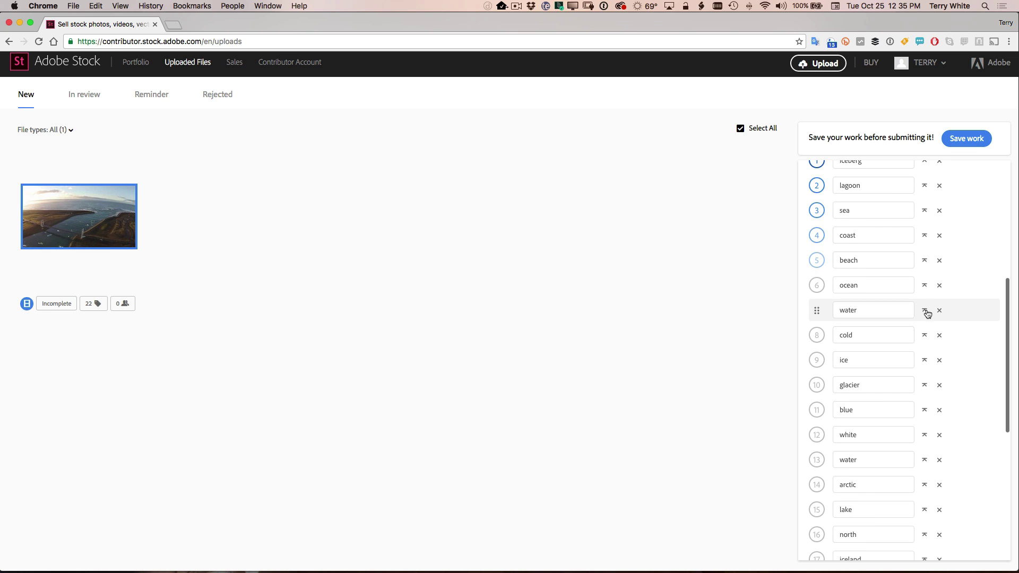
{"action": "left_click", "coordinate": [925, 311]}
{"action": "scroll", "coordinate": [890, 307], "scroll_direction": "up", "scroll_amount": 2}
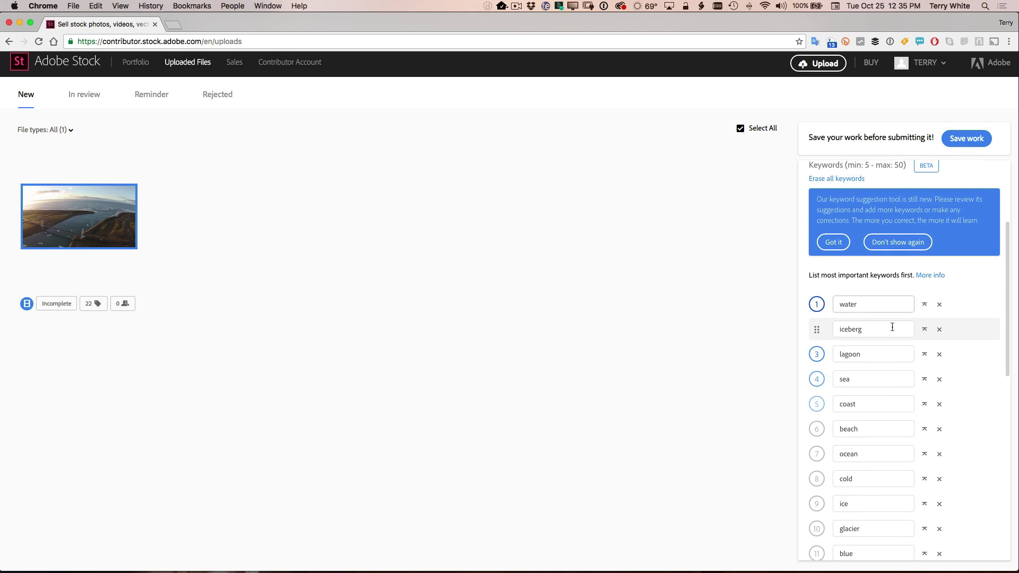
{"action": "scroll", "coordinate": [894, 340], "scroll_direction": "down", "scroll_amount": 10}
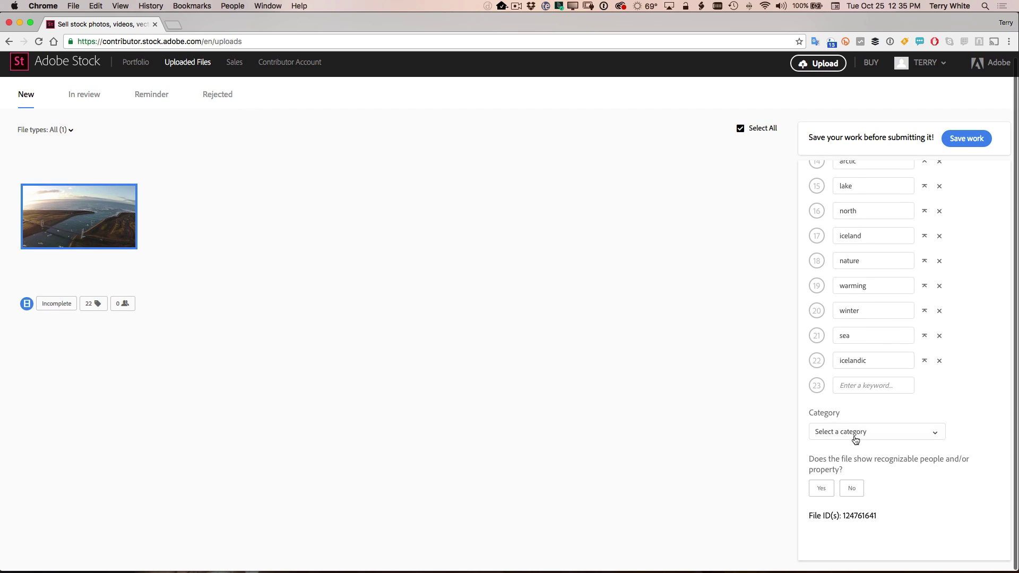
- Set the video's category to Landscapes and mark it as showing no recognizable people or property
{"action": "left_click", "coordinate": [860, 432]}
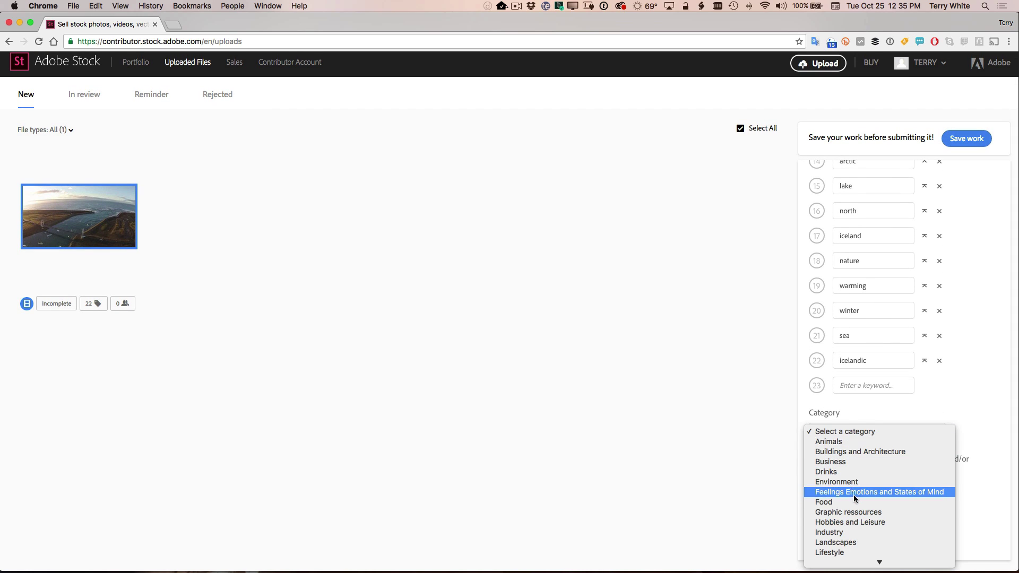
{"action": "left_click", "coordinate": [864, 542]}
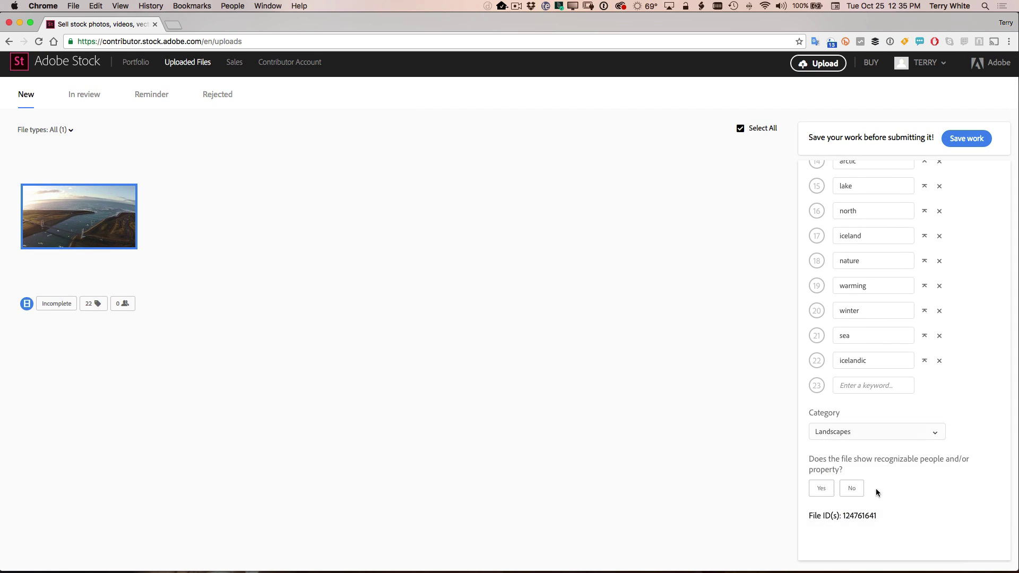
{"action": "left_click", "coordinate": [852, 488]}
- Save the video's metadata and send it for approval
{"action": "scroll", "coordinate": [896, 347], "scroll_direction": "up", "scroll_amount": 10}
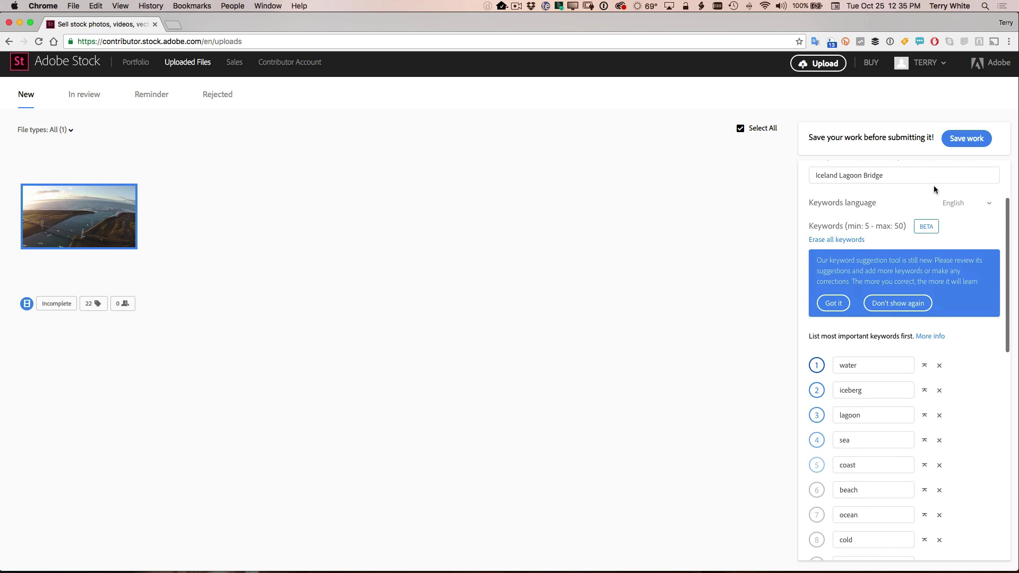
{"action": "left_click", "coordinate": [971, 139]}
{"action": "left_click", "coordinate": [950, 136]}
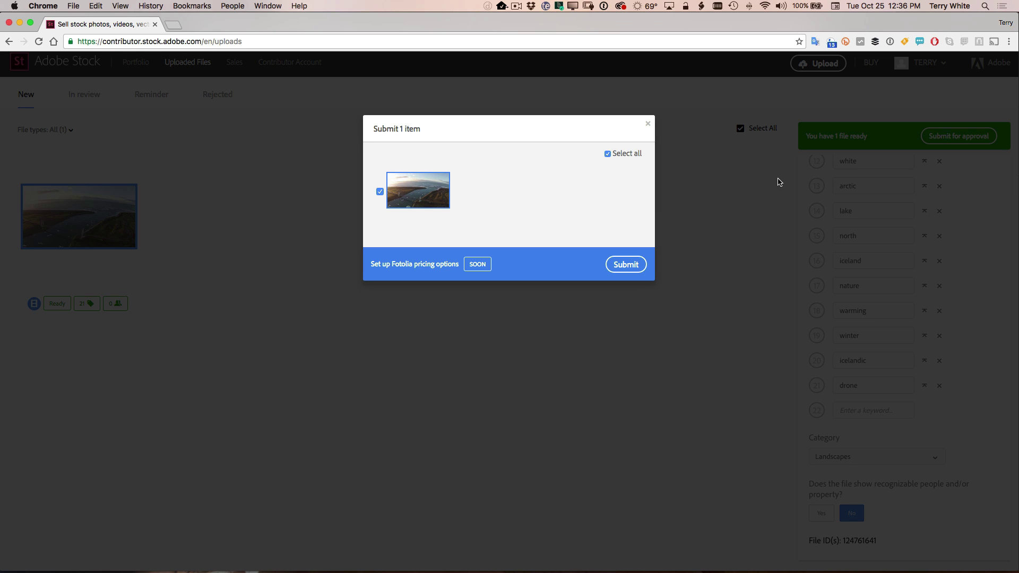